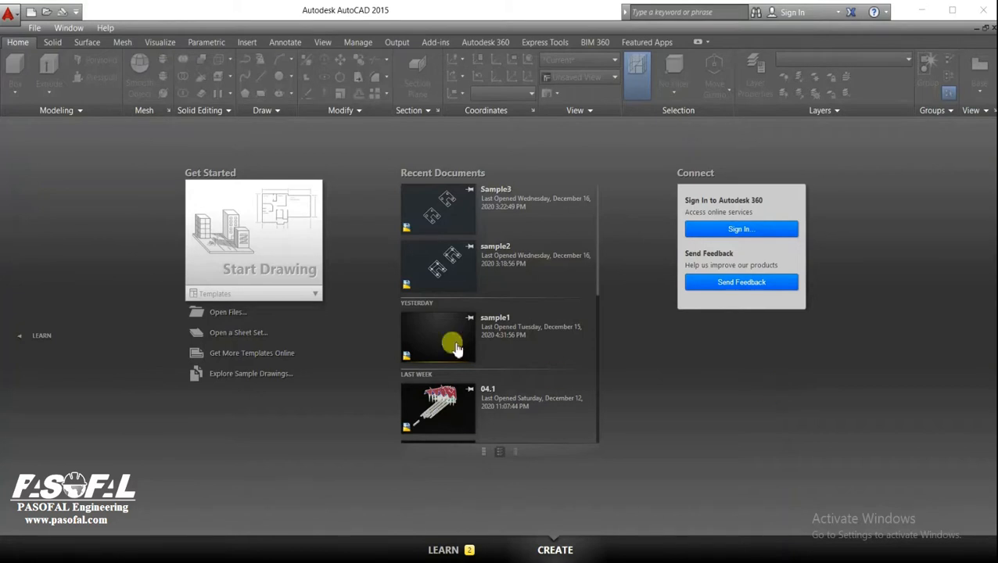
Start a new drawing, maximize its window and switch the view to SW Isometric.
click(295, 249)
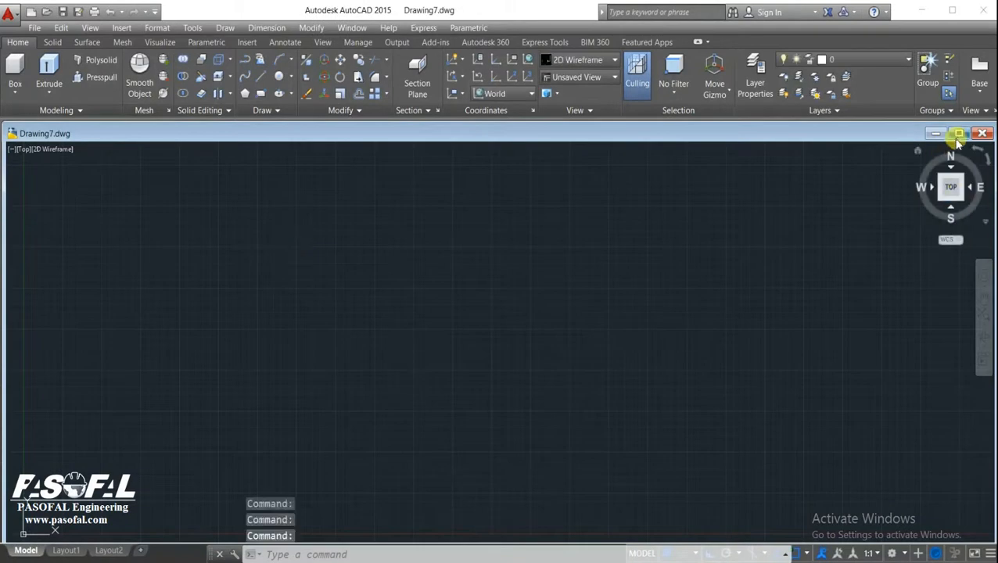
click(958, 134)
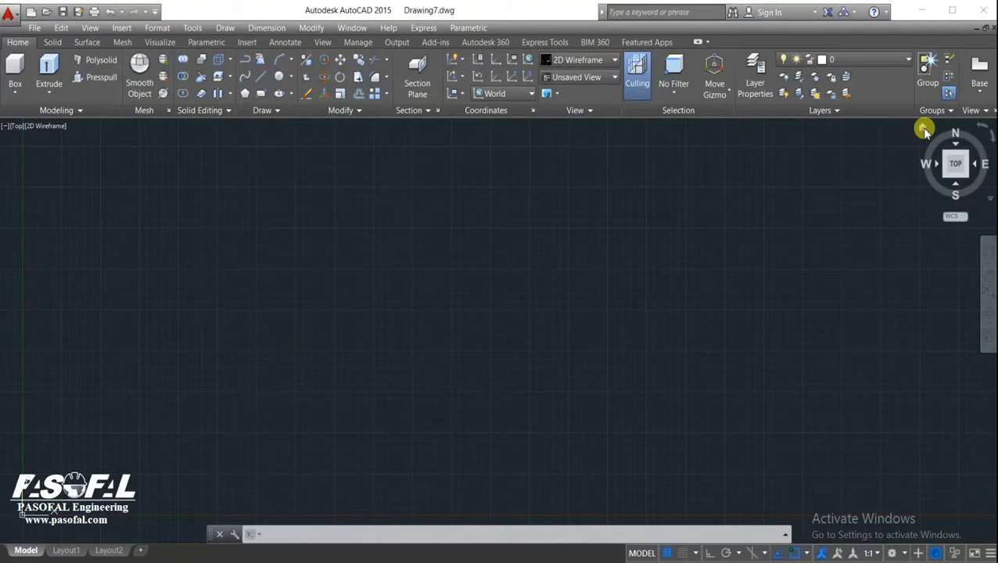
click(924, 130)
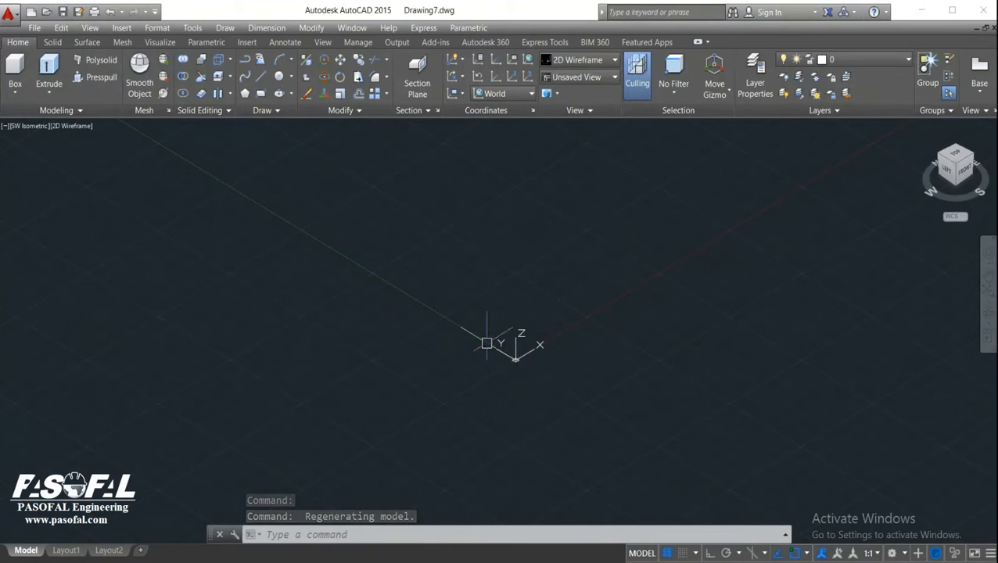
middle_drag(630, 282, 595, 337)
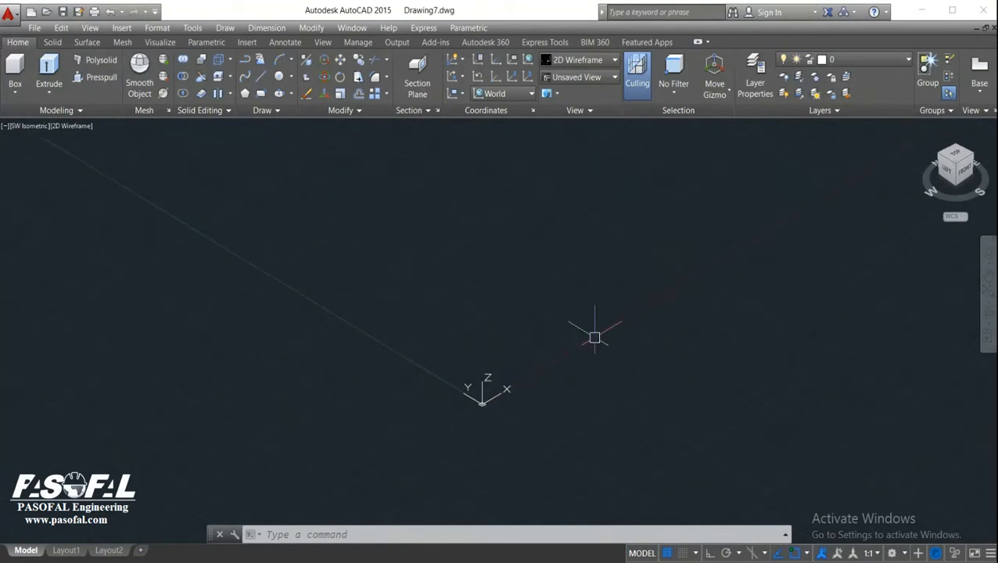
Draw a single straight line running along the X axis direction, just beside the origin.
text(l)
key(Return)
click(538, 374)
click(710, 272)
key(Return)
Extrude the single line vertically to a height of about 6 units.
middle_drag(702, 325, 631, 307)
click(48, 91)
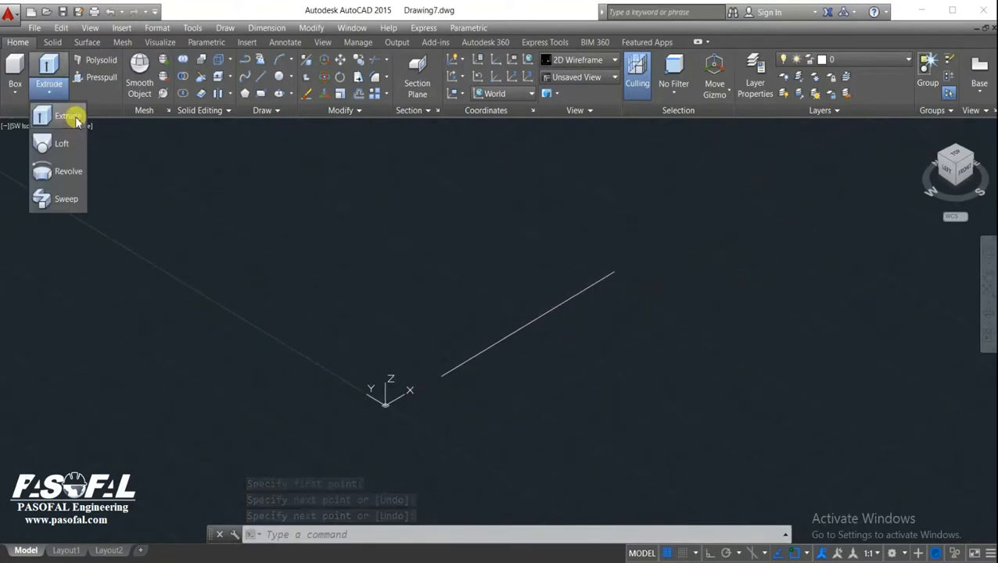
click(69, 113)
click(552, 307)
right_click(557, 272)
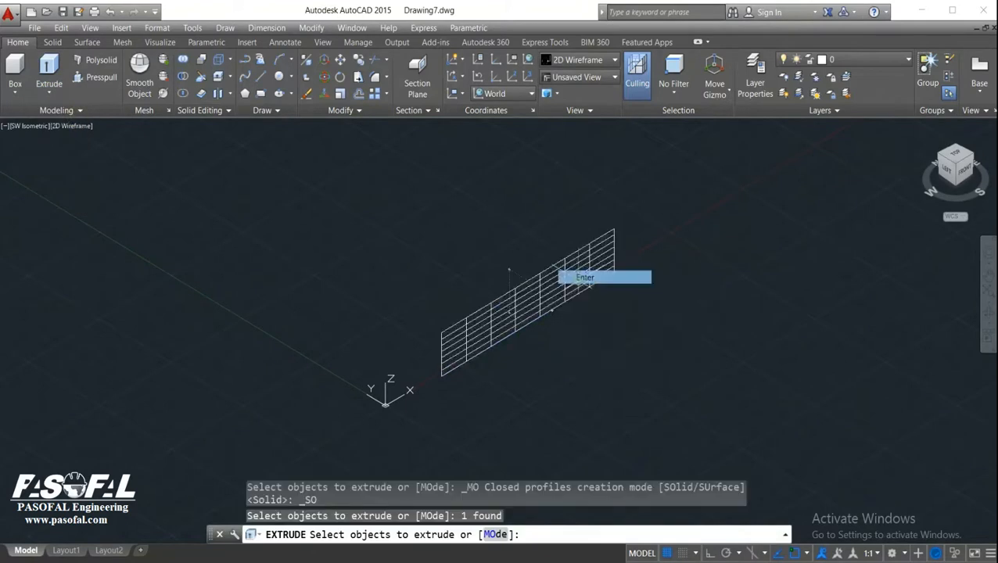
click(583, 277)
click(555, 196)
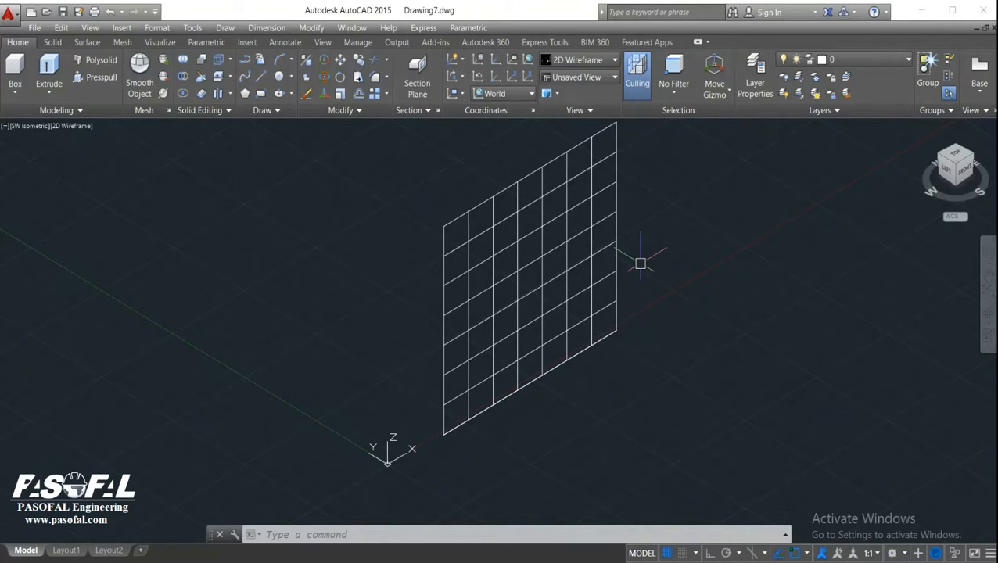
With Ortho on, draw a closed 7 by 3 rectangle from separate lines in front of the extruded surface.
scroll(640, 264, down, 2)
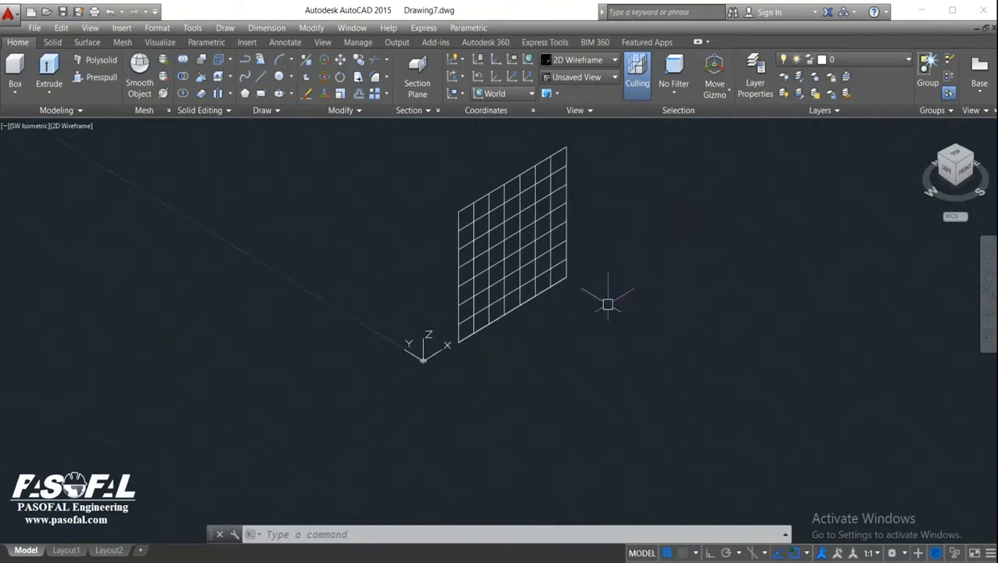
text(l)
key(Return)
click(472, 394)
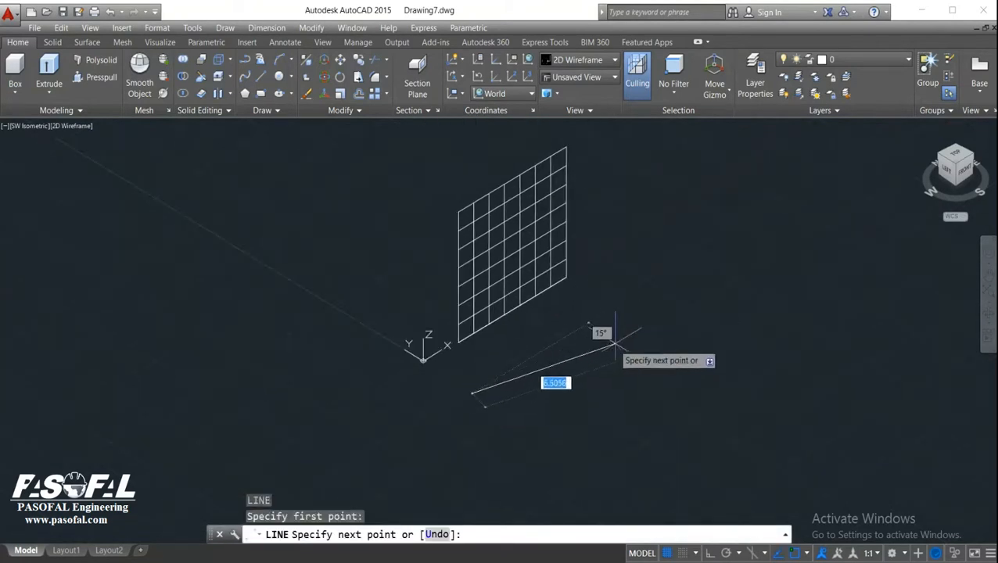
key(F8)
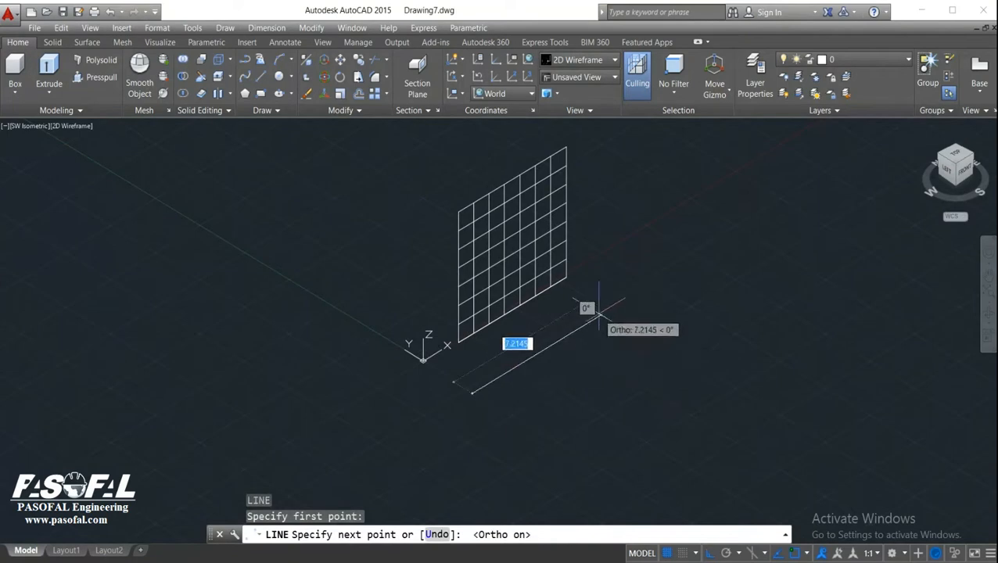
text(7)
key(Return)
text(3)
key(Return)
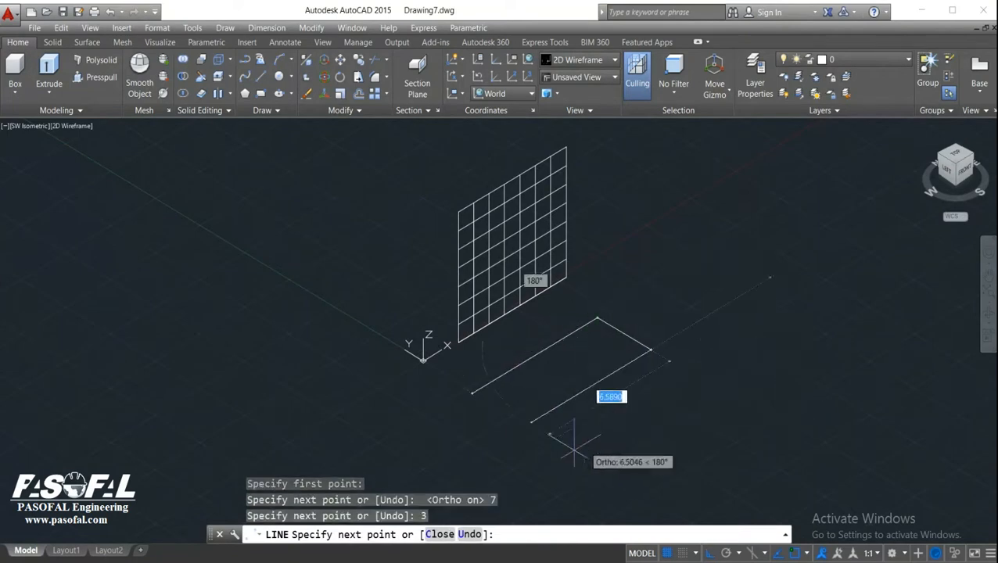
text(7)
key(Return)
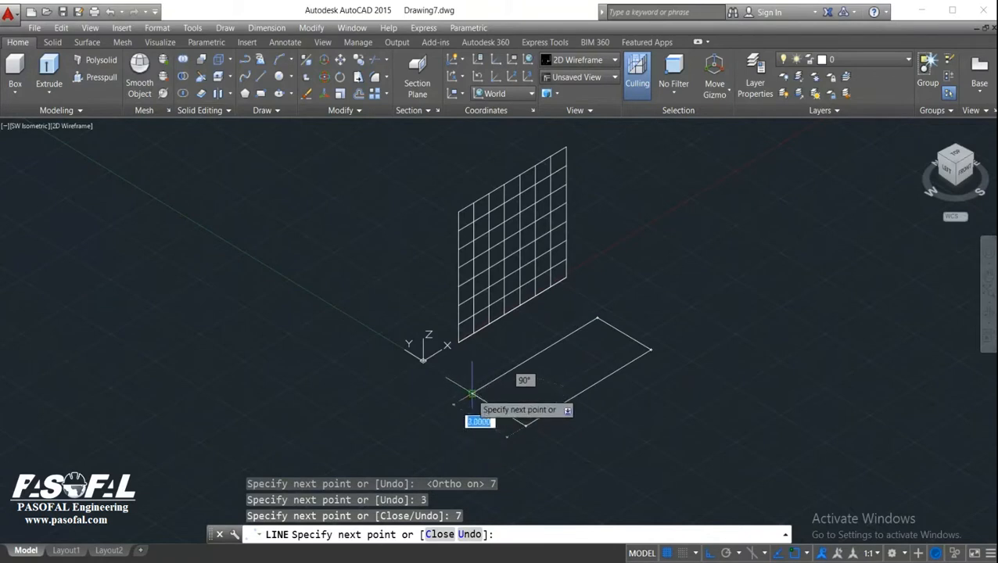
click(474, 393)
right_click(474, 394)
click(485, 405)
Copy the rectangle's four lines along the X axis to place a second rectangle clear of the first.
middle_drag(528, 406, 530, 363)
text(co)
key(Return)
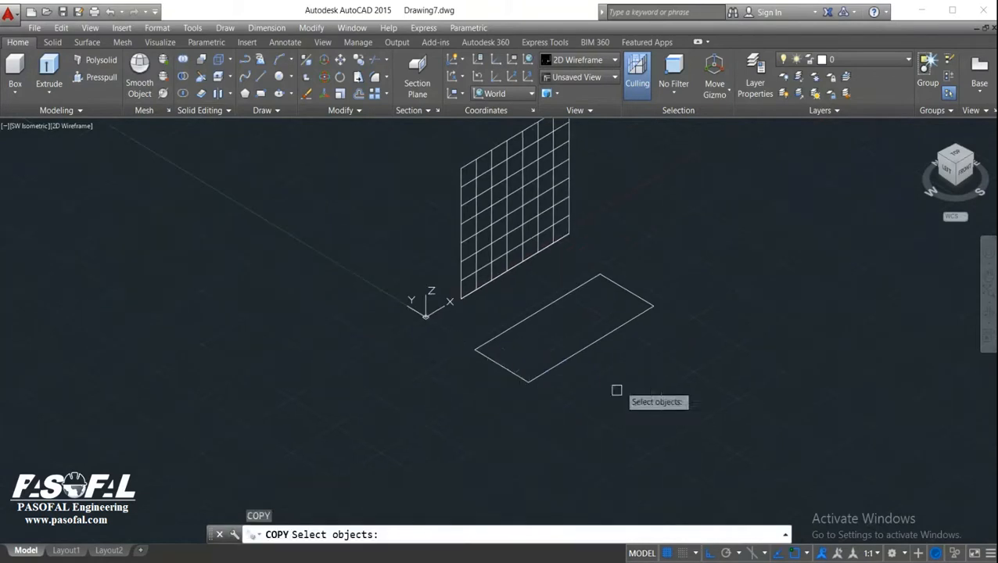
click(597, 403)
click(442, 317)
click(727, 260)
click(562, 367)
right_click(562, 369)
click(572, 442)
middle_drag(688, 352, 569, 395)
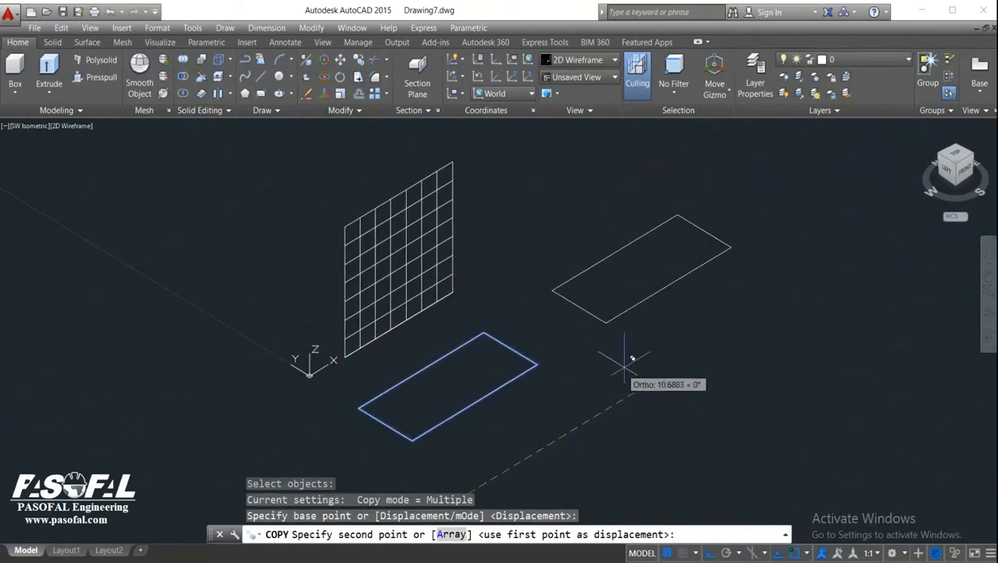
key(Escape)
Copy the second rectangle along the X axis to place a third rectangle in the same row.
middle_drag(581, 355, 543, 339)
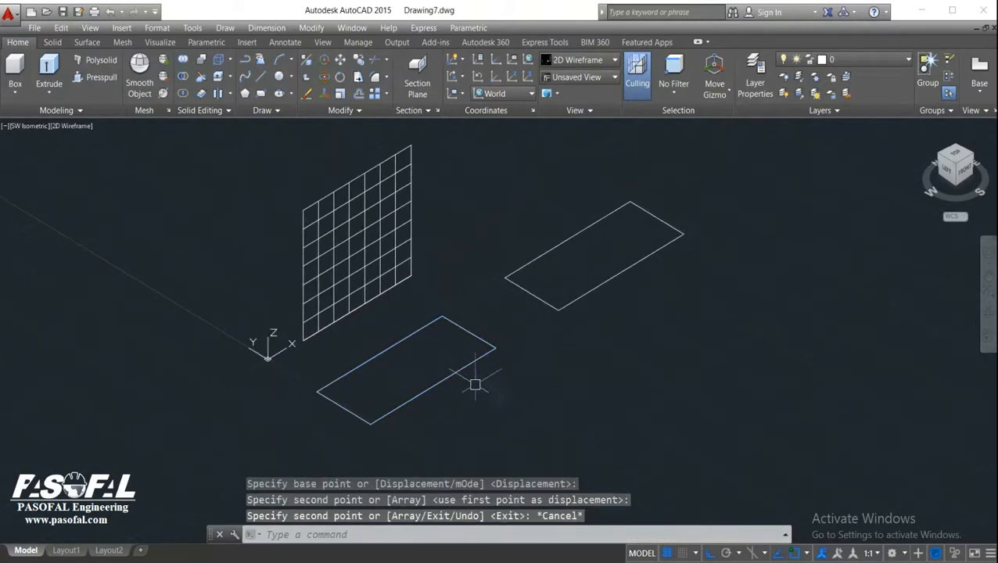
mouse_move(458, 381)
middle_down()
mouse_move(548, 358)
mouse_move(489, 416)
middle_up()
text(co)
key(Return)
click(775, 199)
click(533, 371)
key(Return)
click(615, 430)
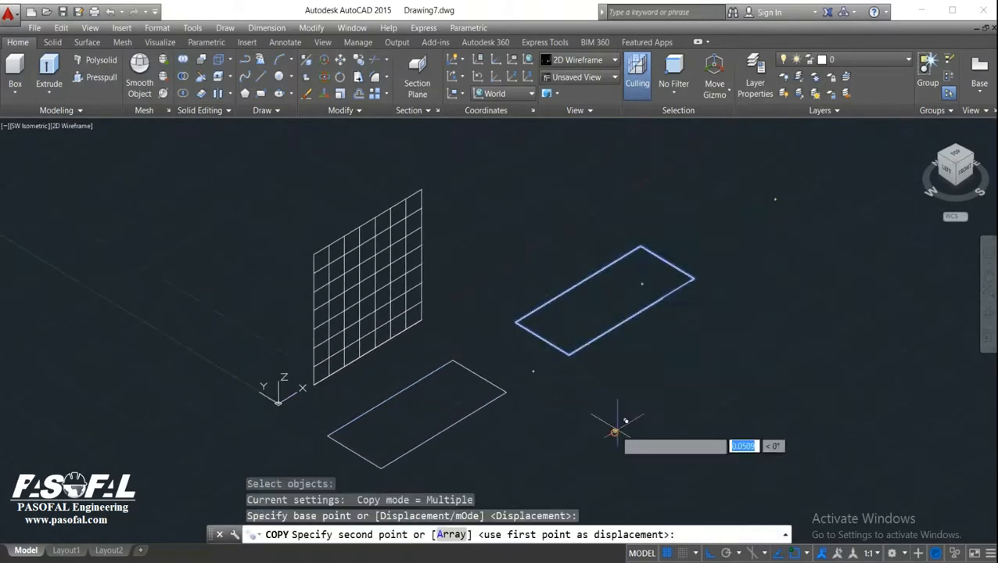
click(768, 323)
key(Escape)
Examine how the first rectangle is built by selecting its sides individually, and clear the selection.
middle_drag(450, 459, 515, 378)
click(513, 368)
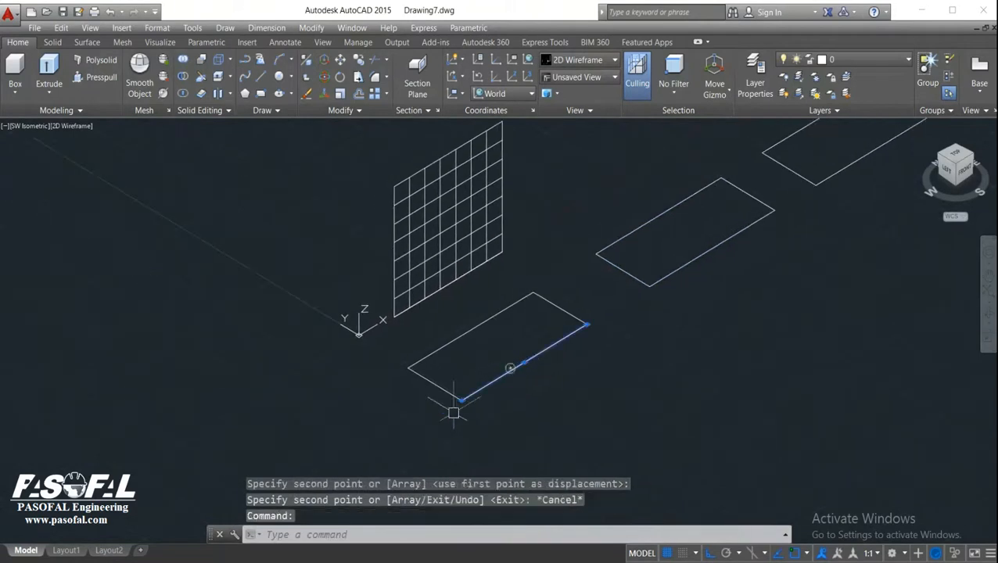
click(436, 384)
click(438, 350)
click(565, 310)
key(Escape)
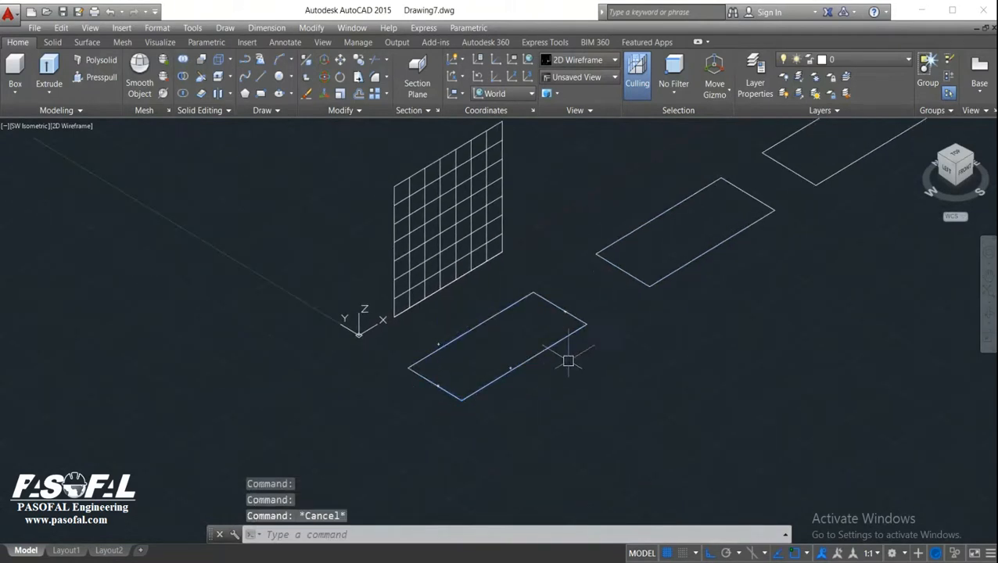
scroll(570, 363, up, 2)
click(546, 339)
click(493, 307)
click(462, 307)
click(421, 289)
click(373, 400)
click(343, 426)
key(Escape)
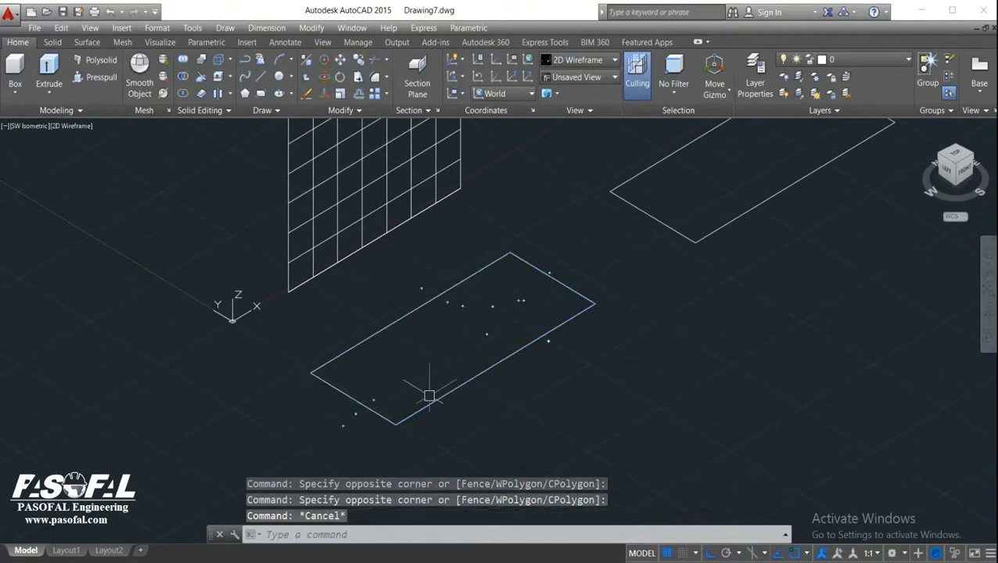
Extrude the four separate sides of the first rectangle upward together.
middle_drag(429, 395, 451, 419)
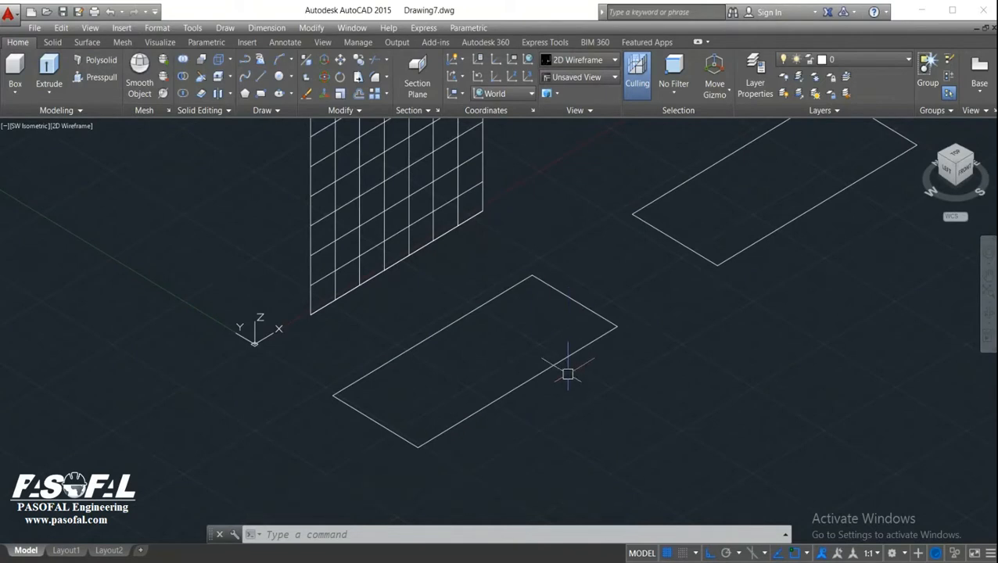
click(48, 93)
click(69, 111)
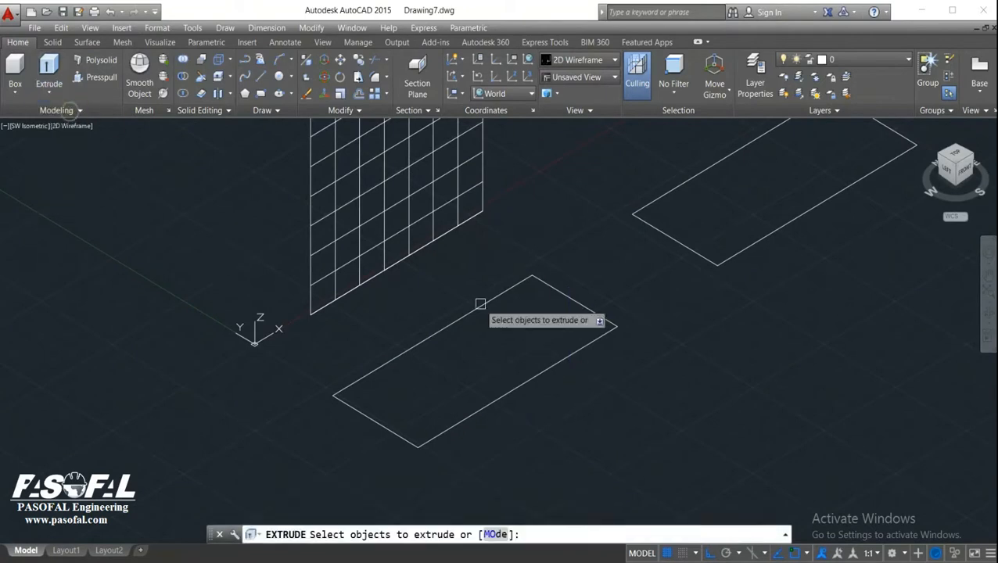
click(512, 388)
click(438, 332)
click(388, 431)
click(583, 305)
key(Return)
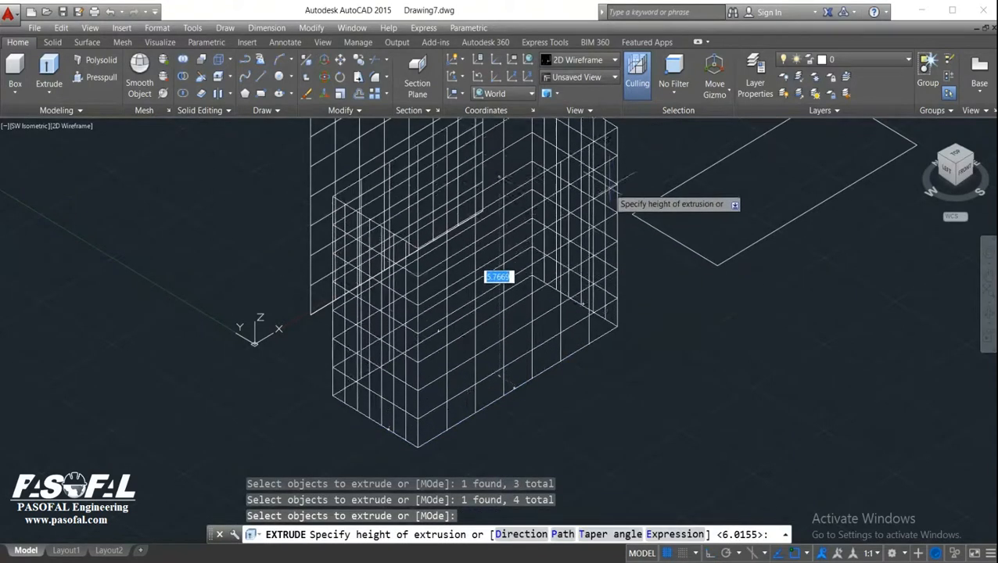
key(Escape)
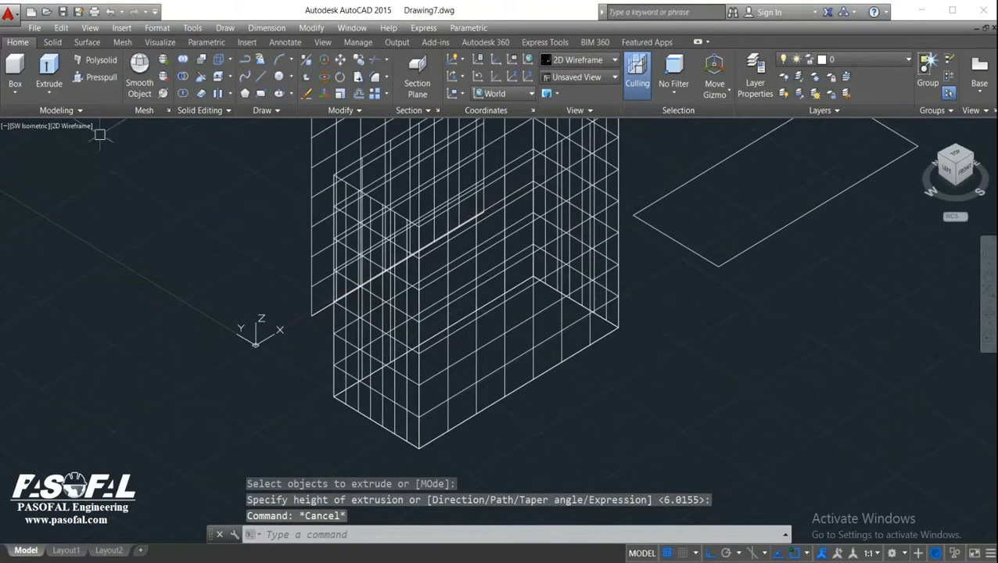
Switch the visual style to Realistic and orbit the model to view the extruded walls from another angle.
click(73, 126)
click(107, 196)
middle_drag(488, 318, 499, 384)
text(orbi)
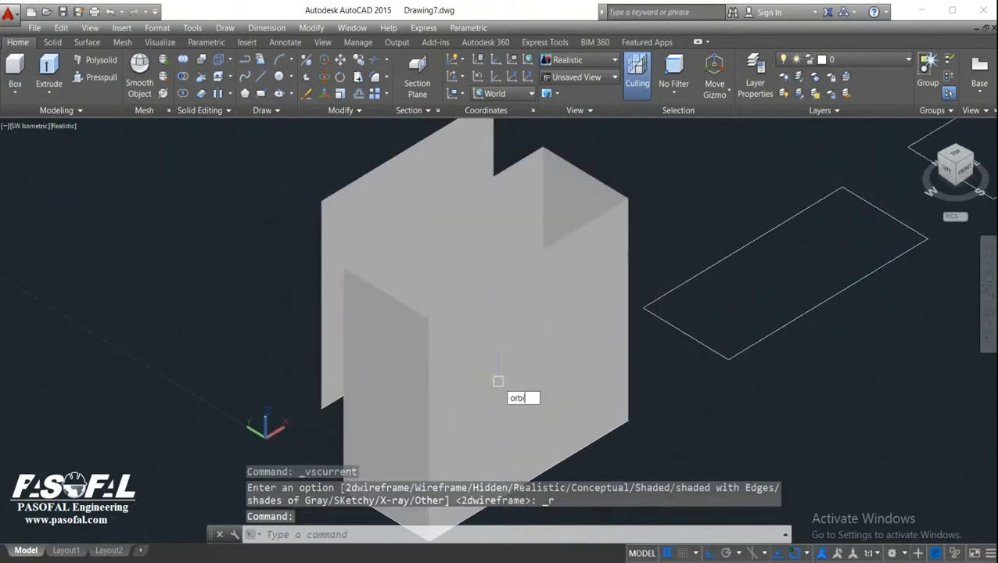
text(t)
key(Return)
mouse_move(504, 252)
mouse_down()
mouse_move(612, 305)
mouse_move(657, 293)
mouse_move(472, 252)
mouse_move(478, 120)
mouse_move(479, 366)
mouse_move(481, 303)
mouse_move(502, 410)
mouse_move(507, 188)
mouse_move(510, 352)
mouse_move(567, 287)
mouse_move(566, 303)
mouse_move(549, 245)
mouse_move(563, 262)
mouse_up()
key(Escape)
Select the extruded walls of the first rectangle one by one to examine the resulting objects, and clear the selection.
click(538, 218)
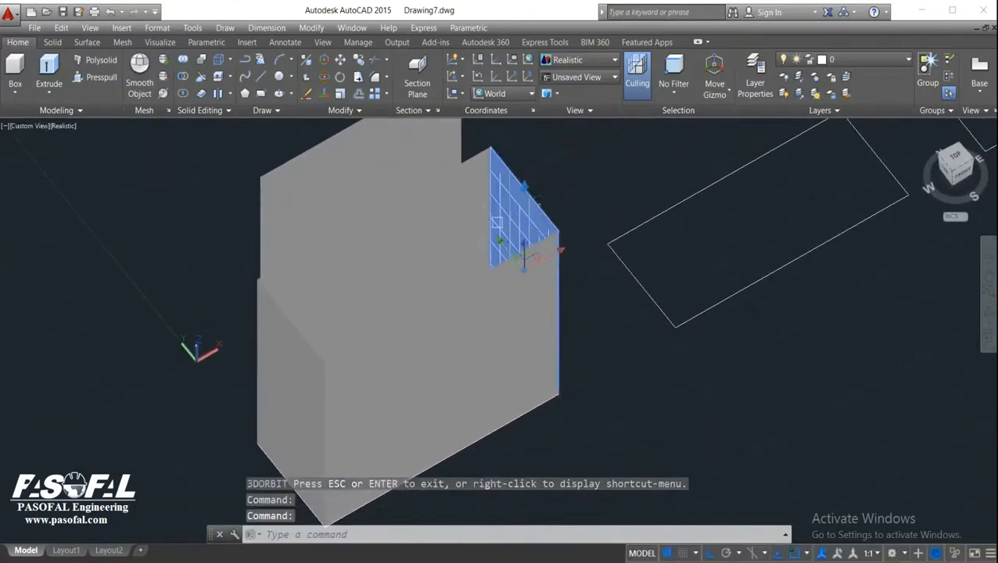
middle_drag(517, 265, 579, 250)
click(552, 257)
middle_drag(490, 233, 509, 262)
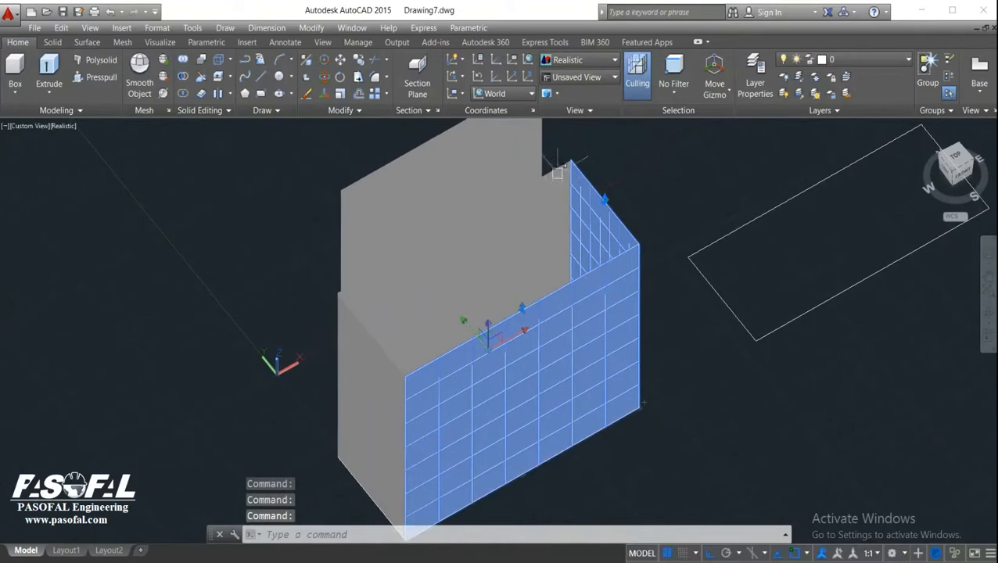
click(556, 170)
key(Escape)
Create a polyline boundary from the second rectangle by picking an internal point with the Boundary command.
scroll(695, 256, down, 1)
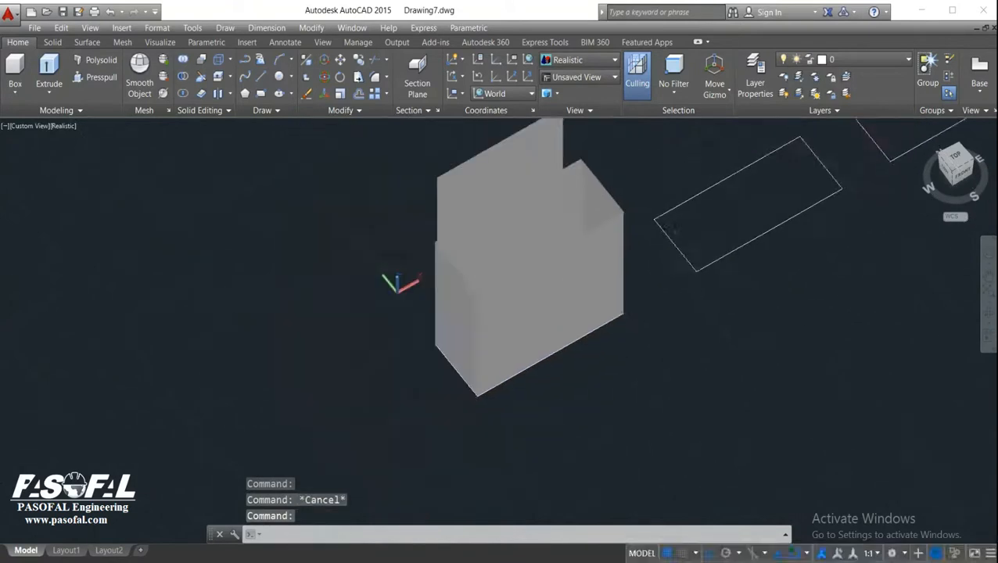
scroll(586, 308, up, 5)
text(orbit)
key(Return)
drag(635, 323, 608, 318)
key(Escape)
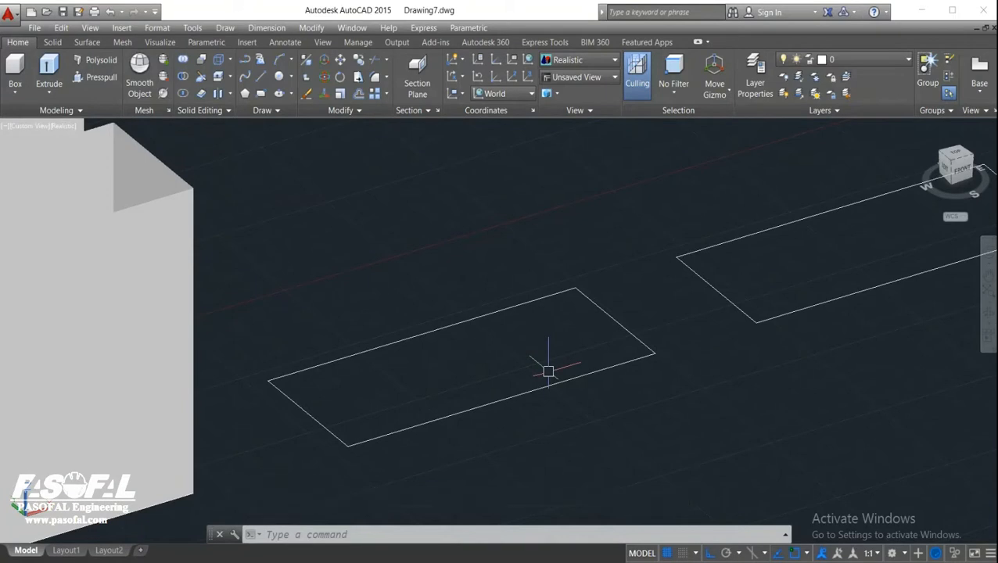
text(BO)
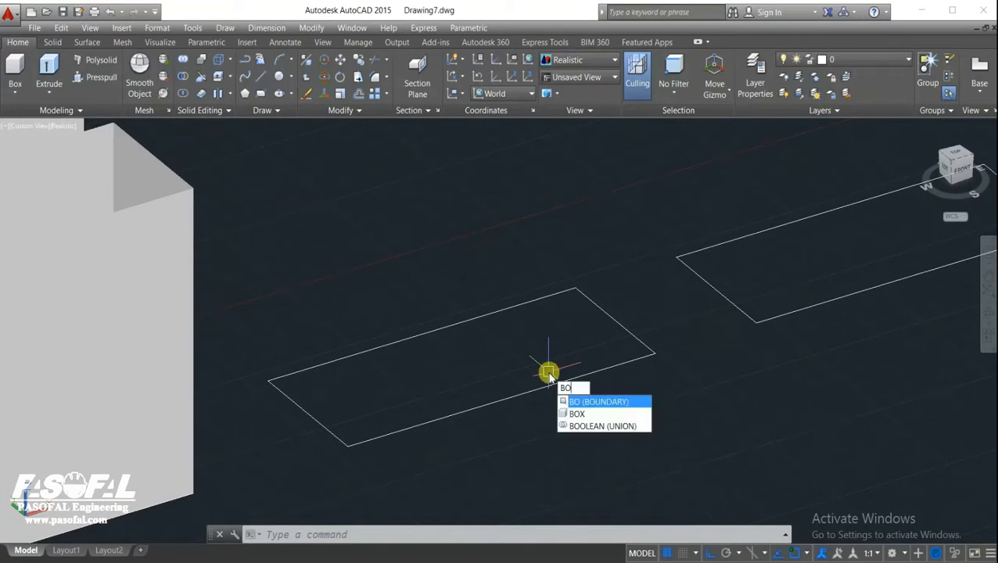
key(Return)
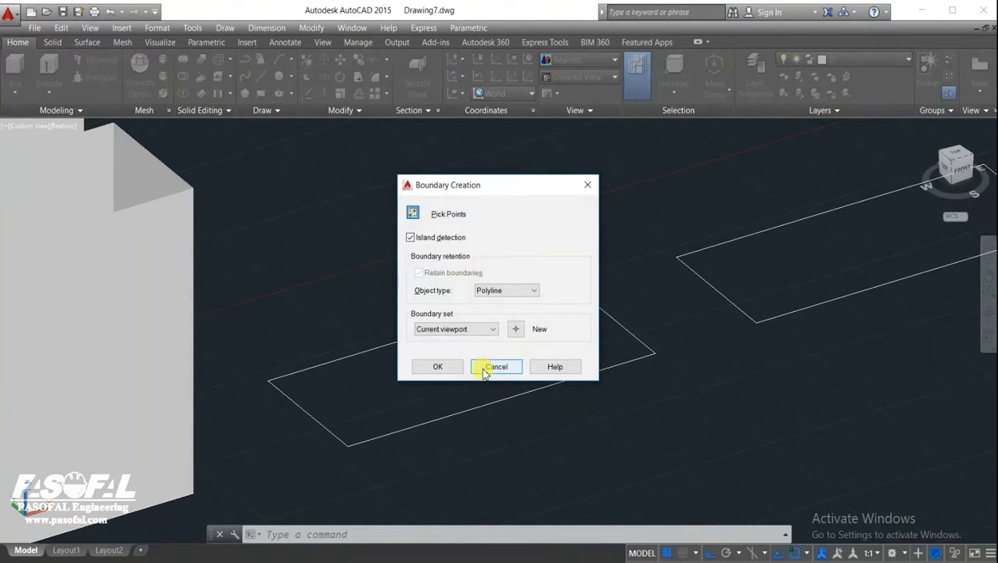
click(416, 214)
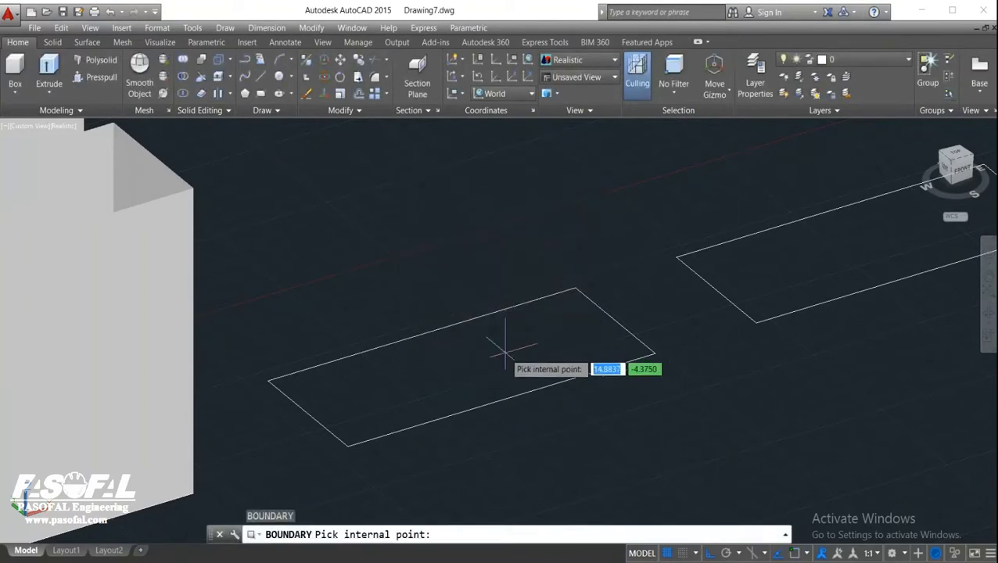
click(505, 345)
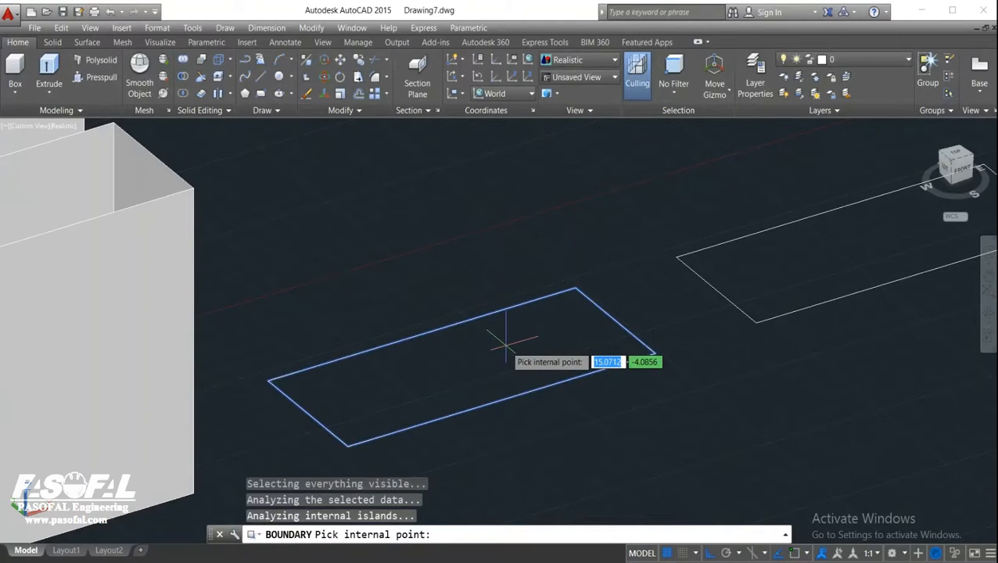
key(Return)
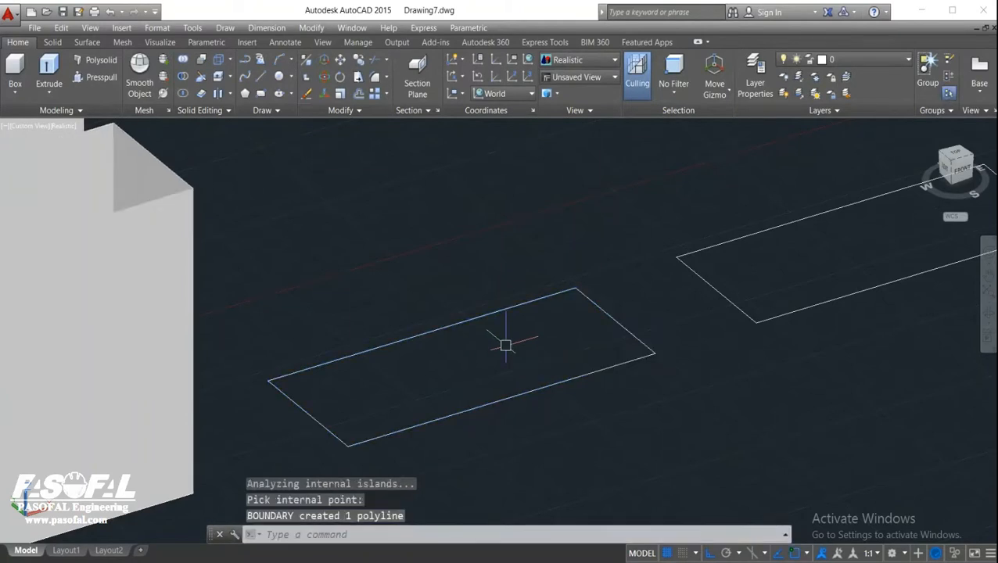
Convert the four sides of the third rectangle into a single region with the Region command.
middle_drag(610, 344, 545, 360)
text(region)
key(Return)
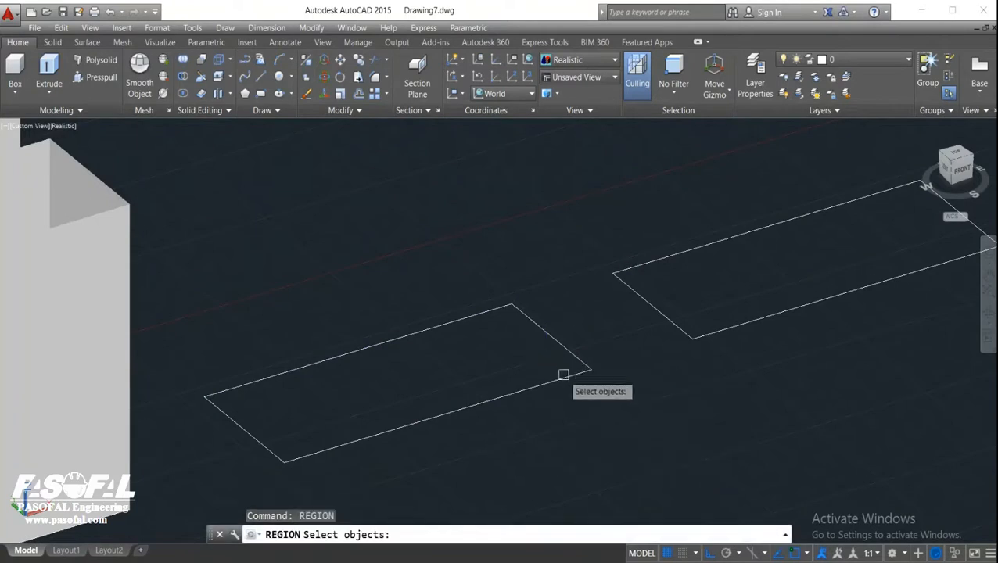
click(657, 313)
click(704, 246)
click(768, 314)
middle_drag(769, 314, 603, 356)
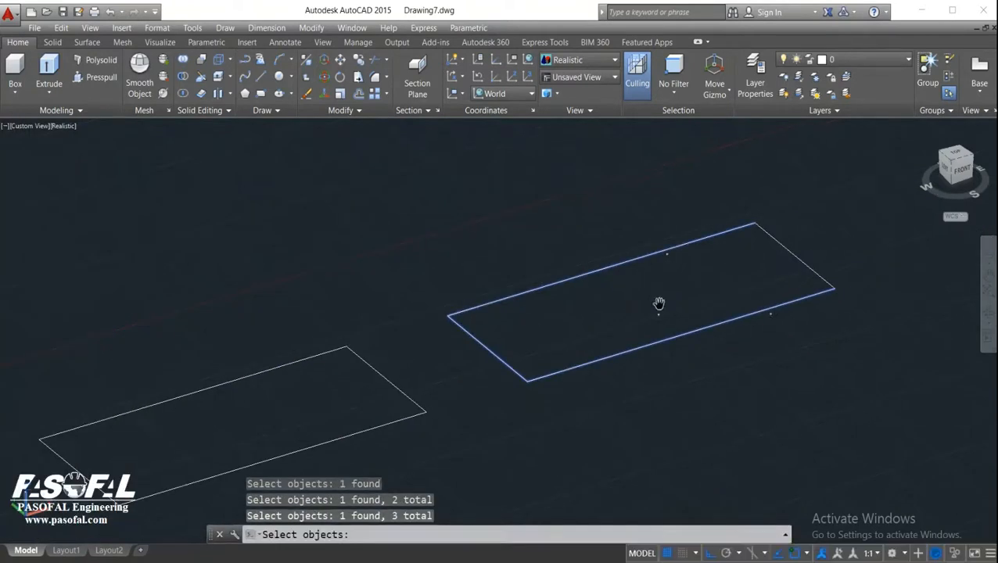
click(784, 239)
key(Return)
middle_drag(440, 392, 503, 375)
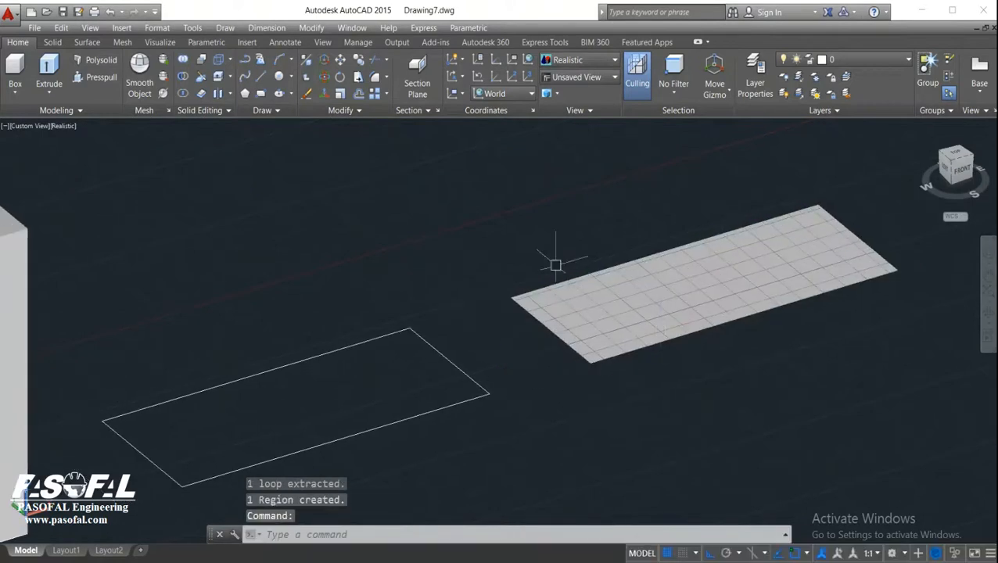
middle_drag(572, 383, 611, 366)
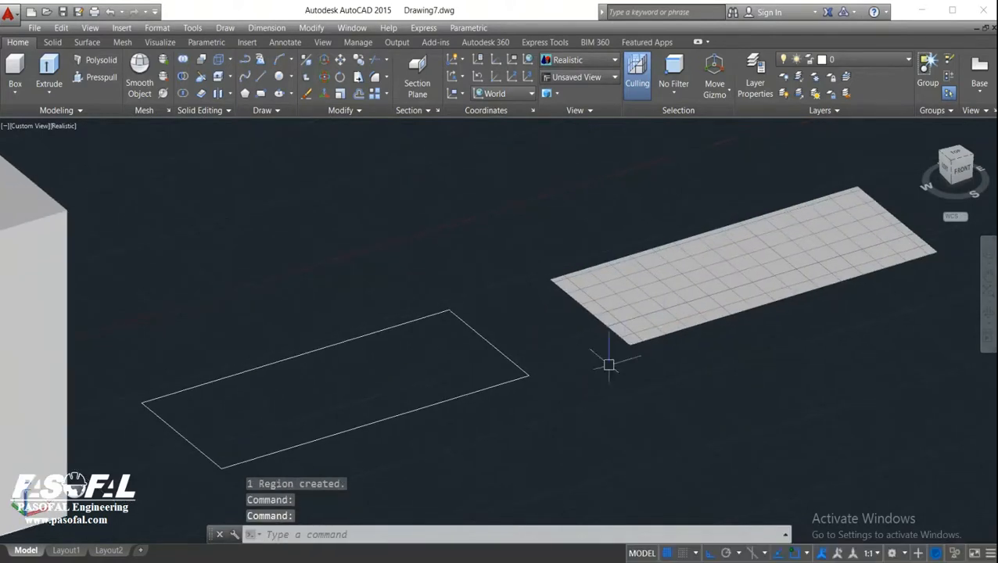
middle_drag(555, 394, 624, 372)
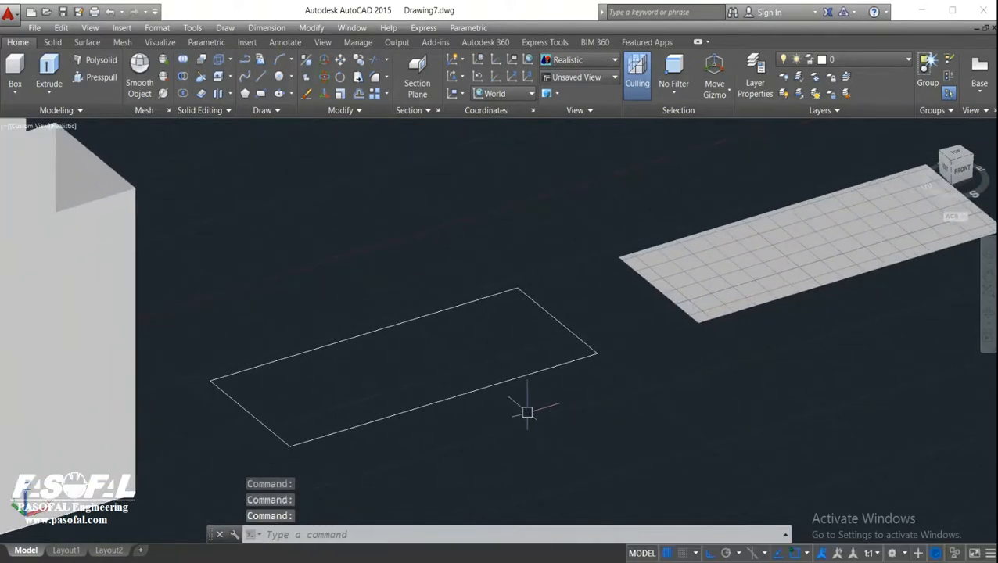
middle_drag(633, 403, 685, 368)
text(m)
key(Return)
click(590, 294)
key(Escape)
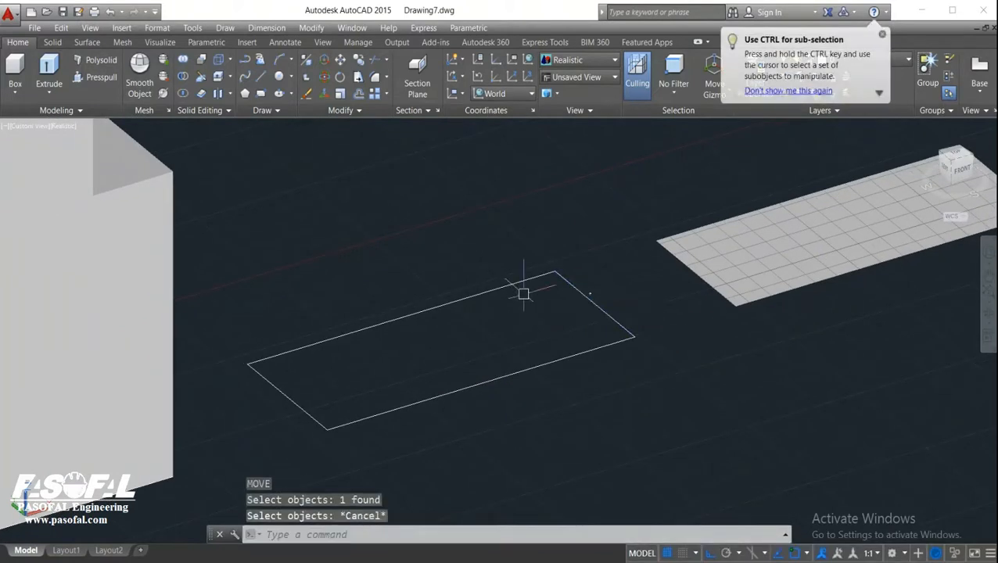
Move the second rectangle's four original lines together to the open area in front of the boundary polyline.
text(m)
key(Return)
click(509, 285)
click(484, 383)
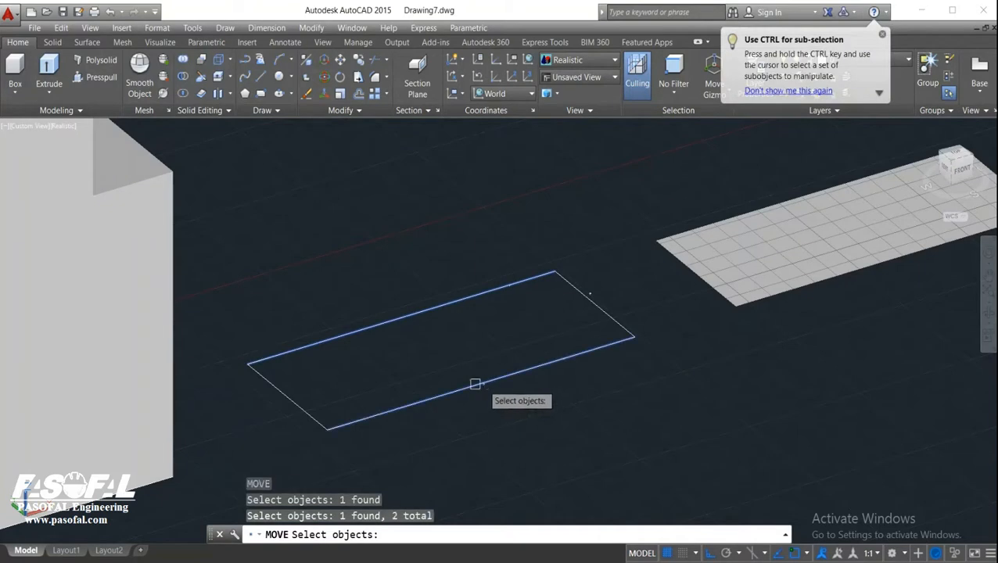
click(309, 411)
click(614, 322)
key(Return)
click(626, 279)
click(762, 367)
key(Escape)
Select a side of the moved rectangle and the boundary polyline to compare the objects, and clear the selection.
middle_drag(665, 396, 649, 307)
click(557, 401)
key(Escape)
middle_drag(532, 293, 488, 339)
click(493, 335)
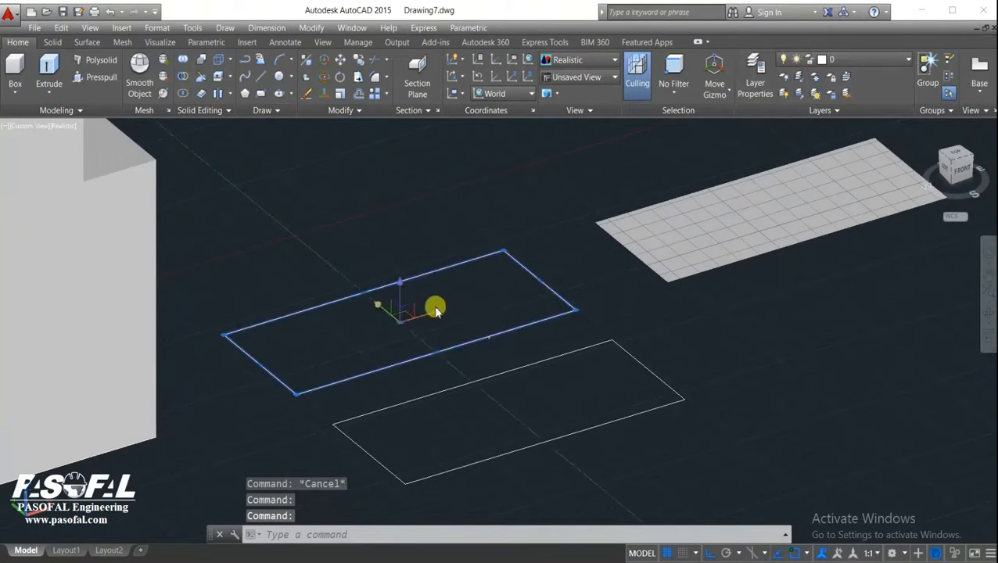
middle_drag(532, 310, 447, 347)
middle_drag(499, 391, 631, 342)
key(Escape)
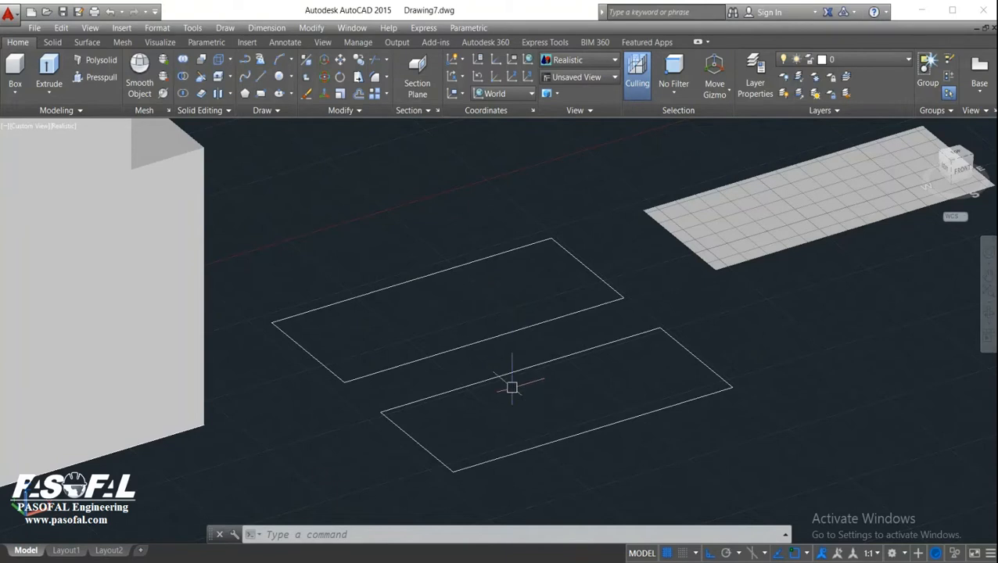
Move the region a short distance away from its original place.
middle_drag(819, 285, 612, 349)
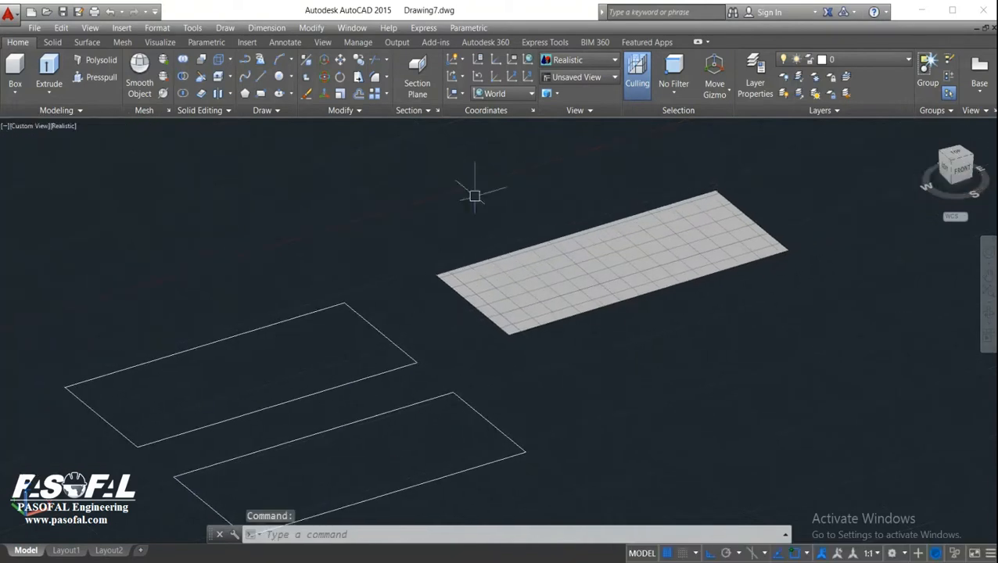
text(m)
key(Return)
click(689, 303)
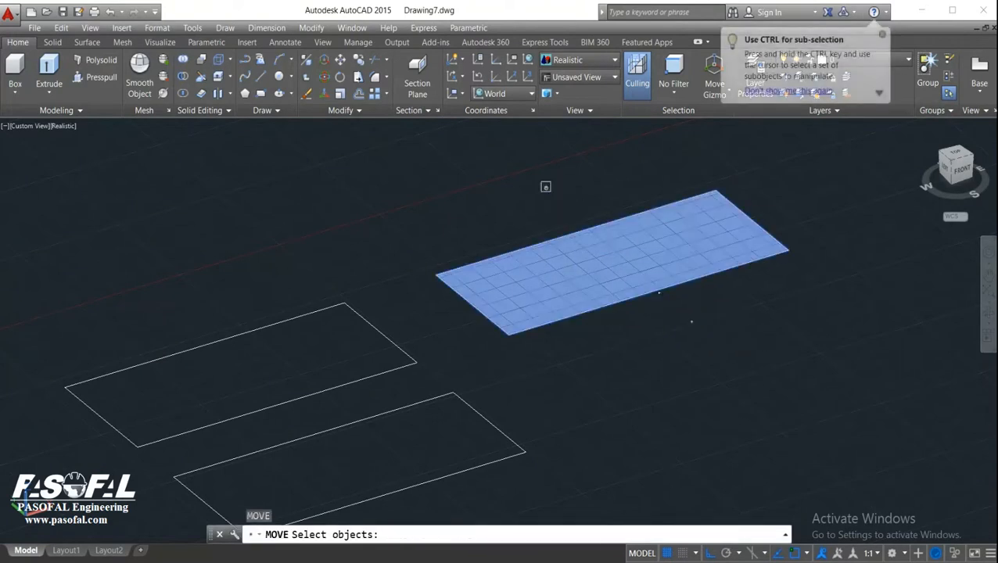
click(546, 189)
key(Return)
click(721, 380)
key(Escape)
middle_drag(670, 433, 731, 370)
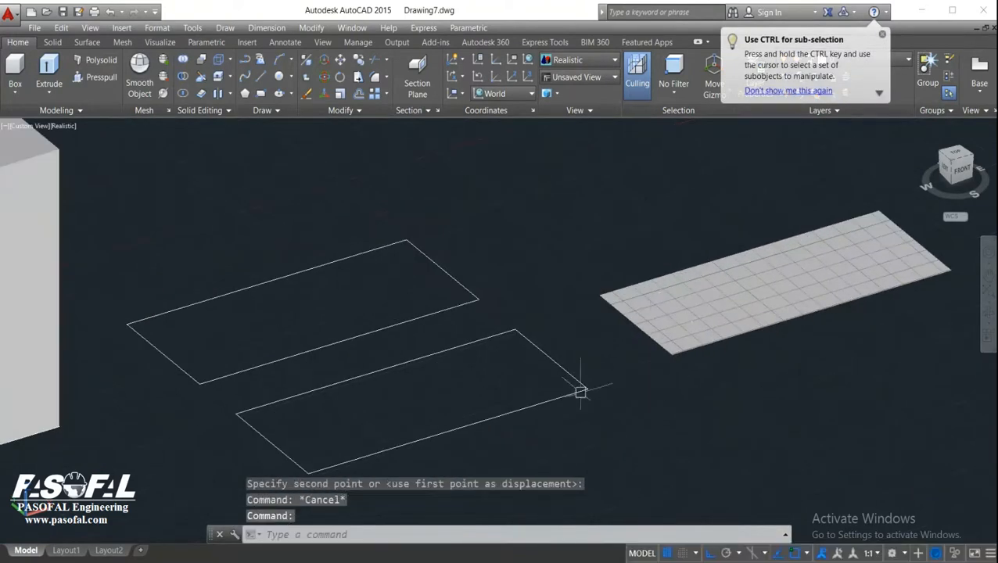
middle_drag(589, 338, 691, 369)
click(536, 332)
key(Escape)
scroll(597, 347, down, 4)
middle_drag(623, 340, 617, 354)
scroll(614, 360, up, 3)
text(EXTRUDE)
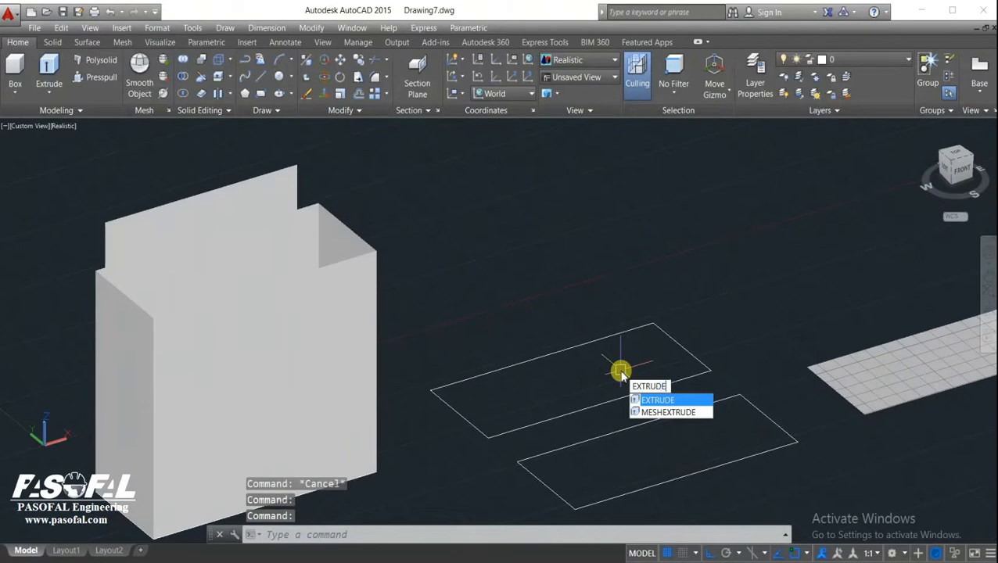
key(Return)
click(743, 343)
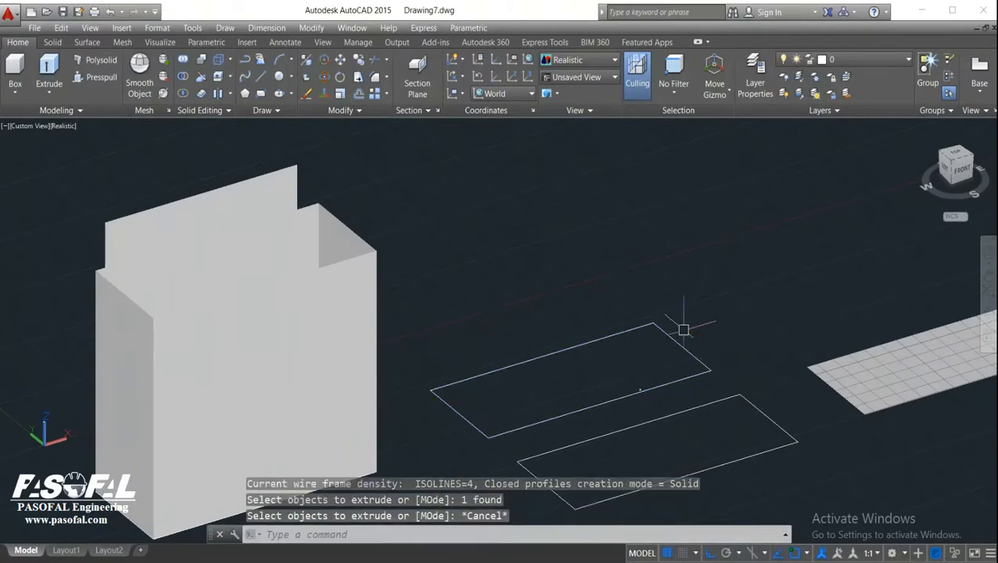
Extrude the boundary polyline of the second rectangle upward about 5.5 units as a solid.
click(48, 93)
click(56, 110)
click(704, 366)
right_click(726, 327)
click(747, 334)
middle_drag(773, 271, 341, 303)
key(Return)
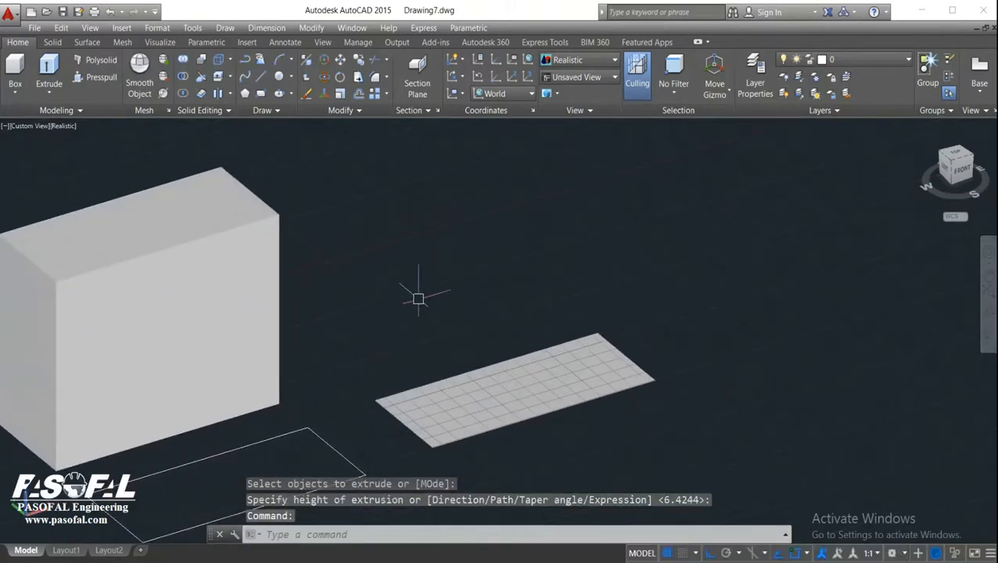
Extrude the region of the third rectangle upward about 5.1 units as a solid.
click(48, 93)
click(59, 107)
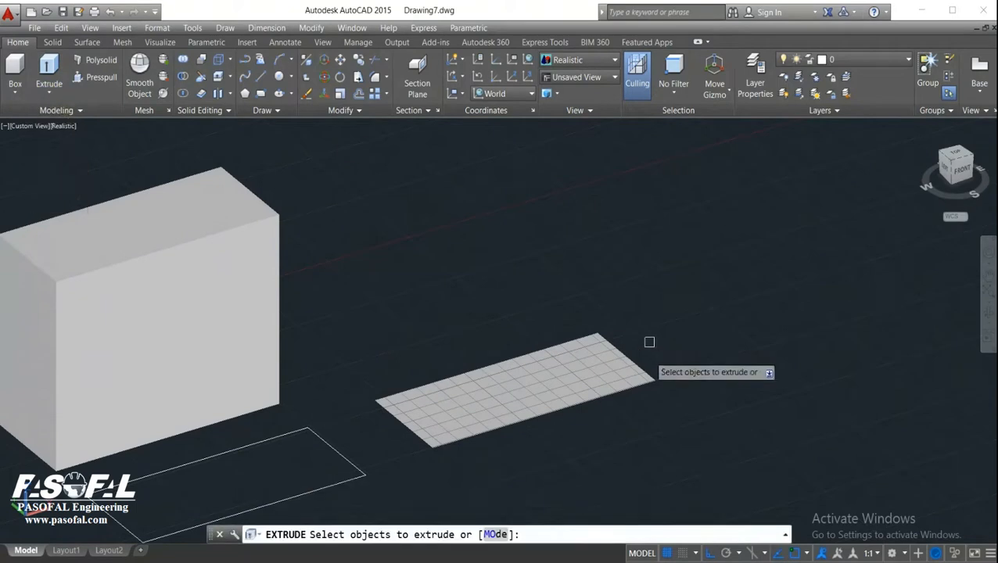
click(642, 316)
click(635, 396)
click(713, 388)
click(726, 376)
right_click(630, 314)
click(644, 320)
right_click(636, 292)
click(646, 301)
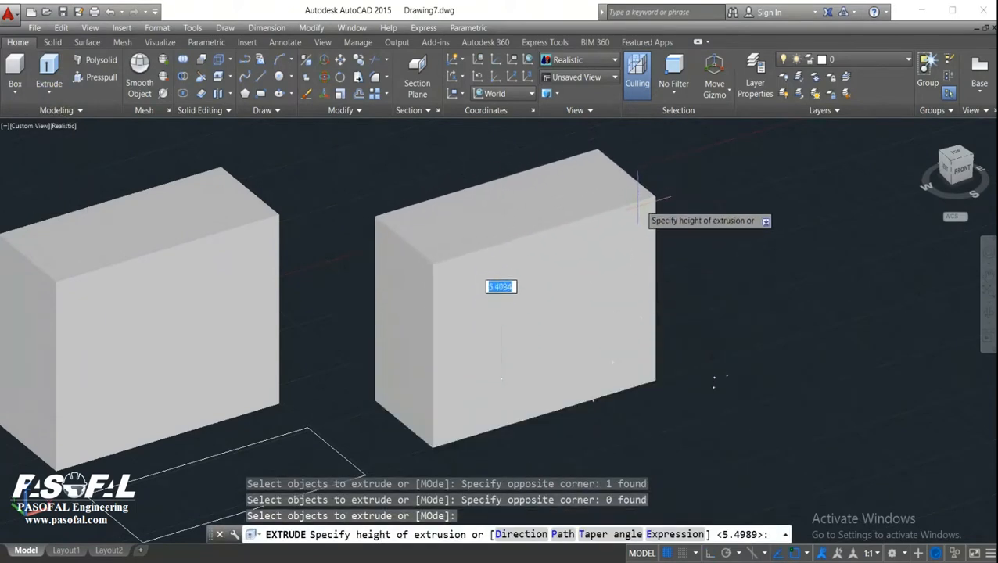
key(Escape)
View the extruded walls and the two extruded boxes together to compare the three results.
scroll(633, 216, down, 4)
middle_drag(460, 289, 486, 359)
scroll(545, 319, up, 3)
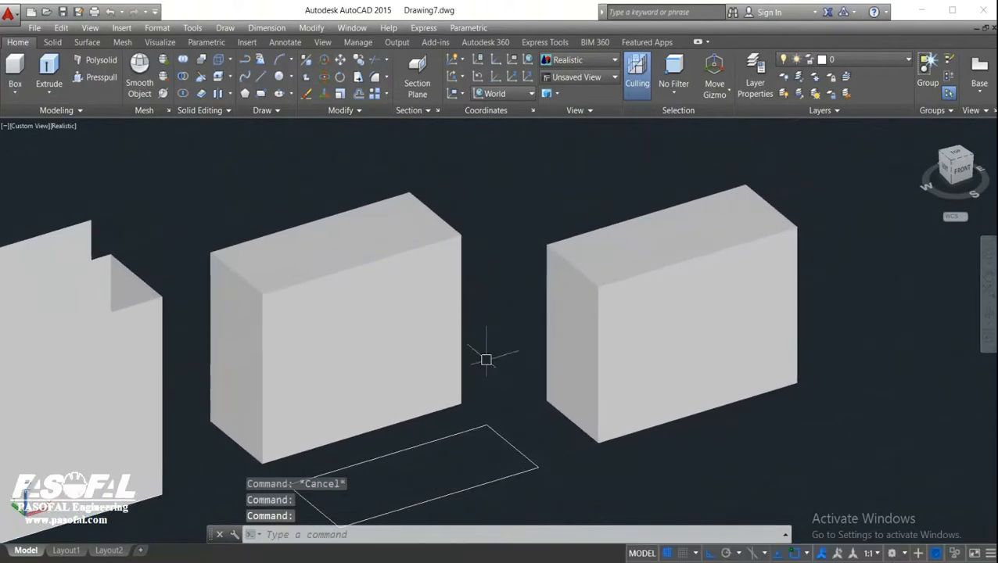
middle_drag(446, 408, 553, 320)
scroll(552, 320, down, 4)
scroll(545, 354, up, 3)
key(Escape)
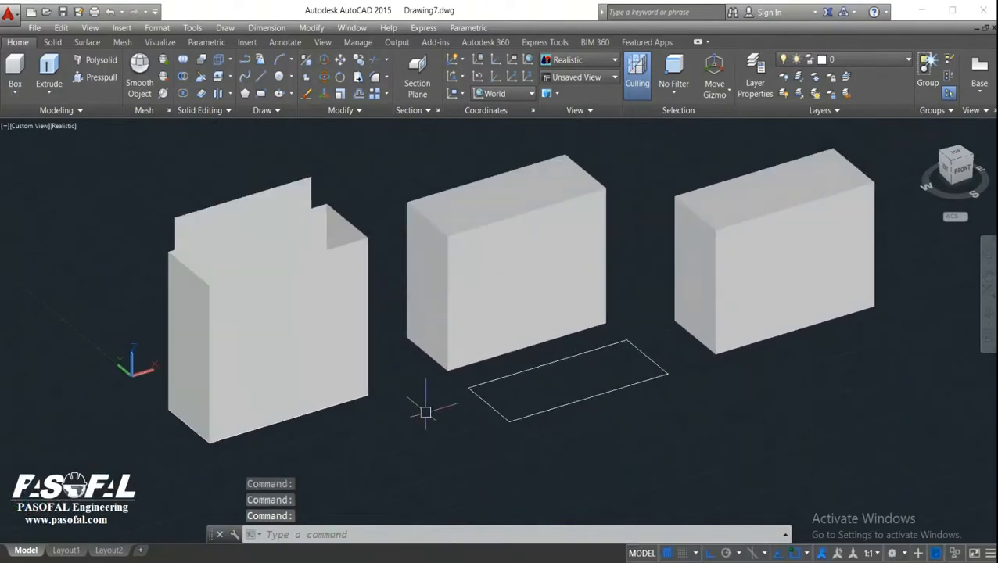
middle_drag(429, 412, 400, 433)
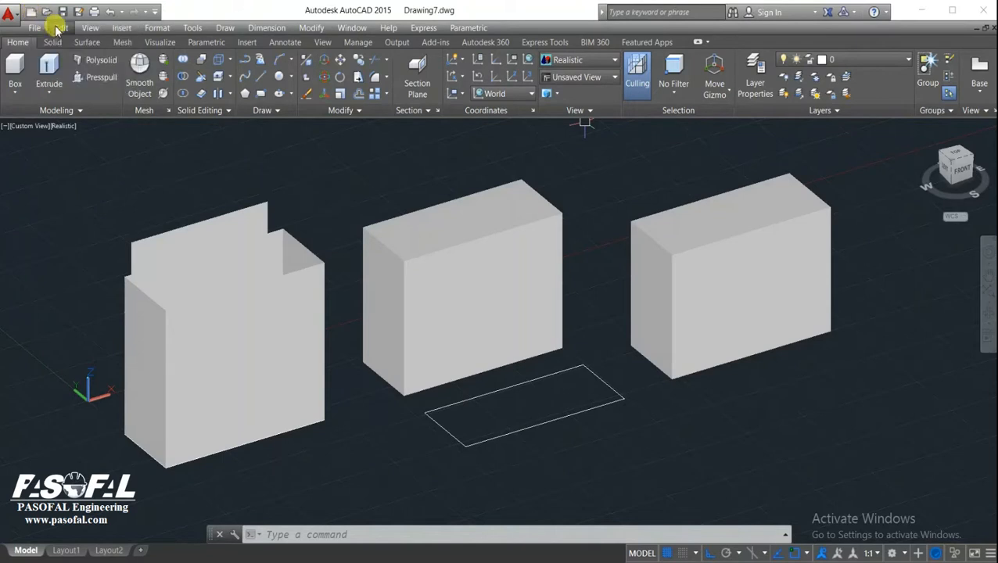
Open the drawing Sample3.dwg.
click(9, 13)
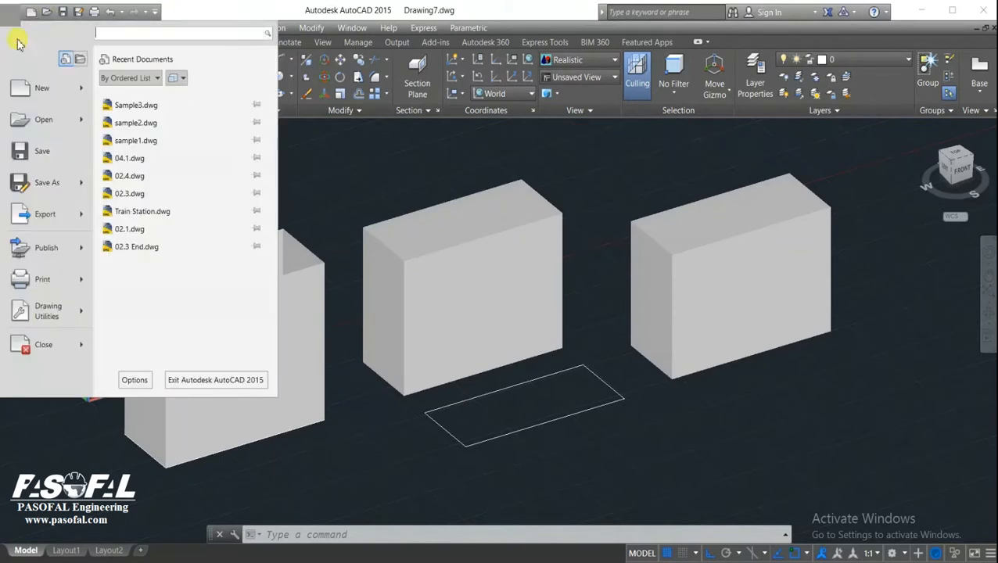
click(21, 126)
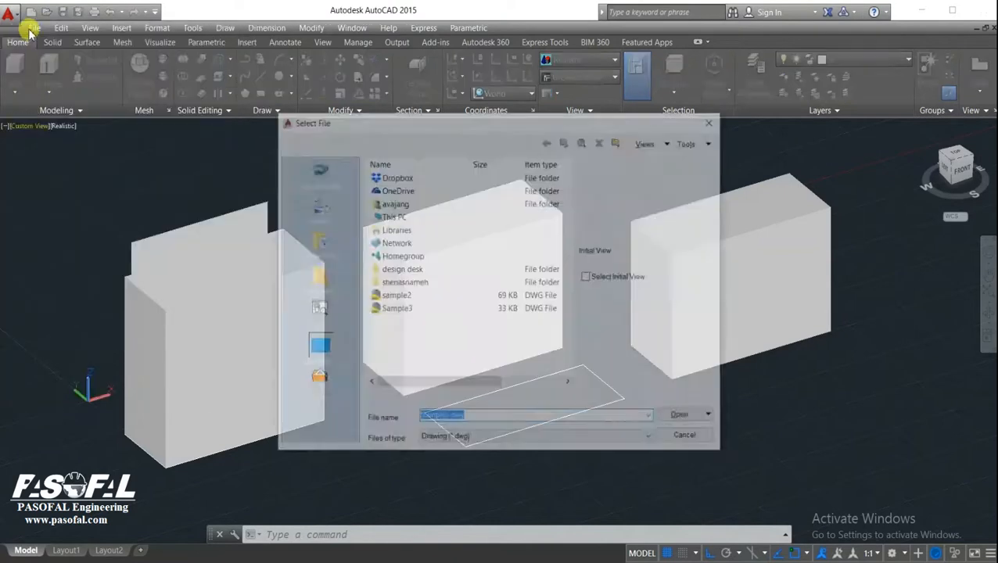
click(691, 419)
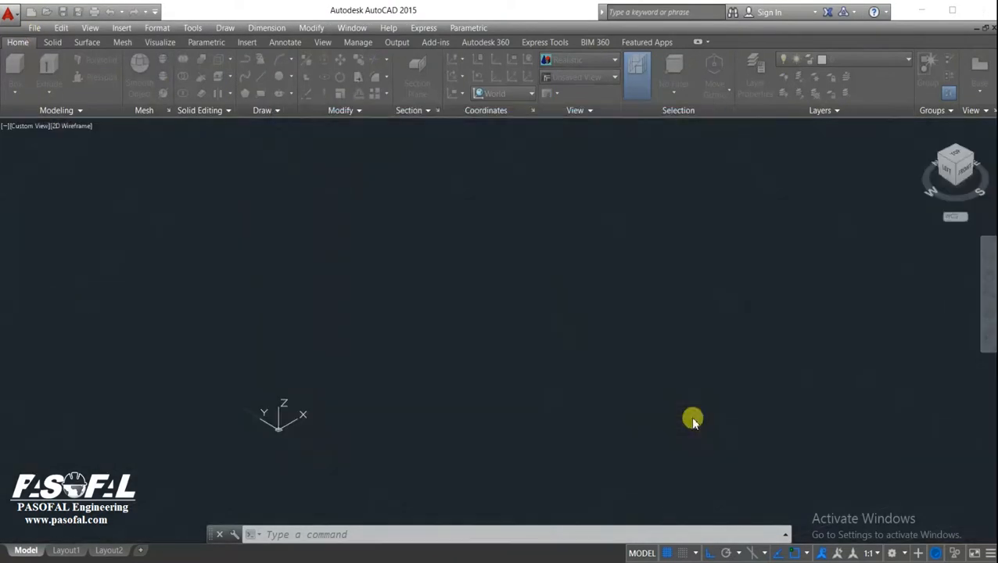
middle_drag(524, 349, 559, 334)
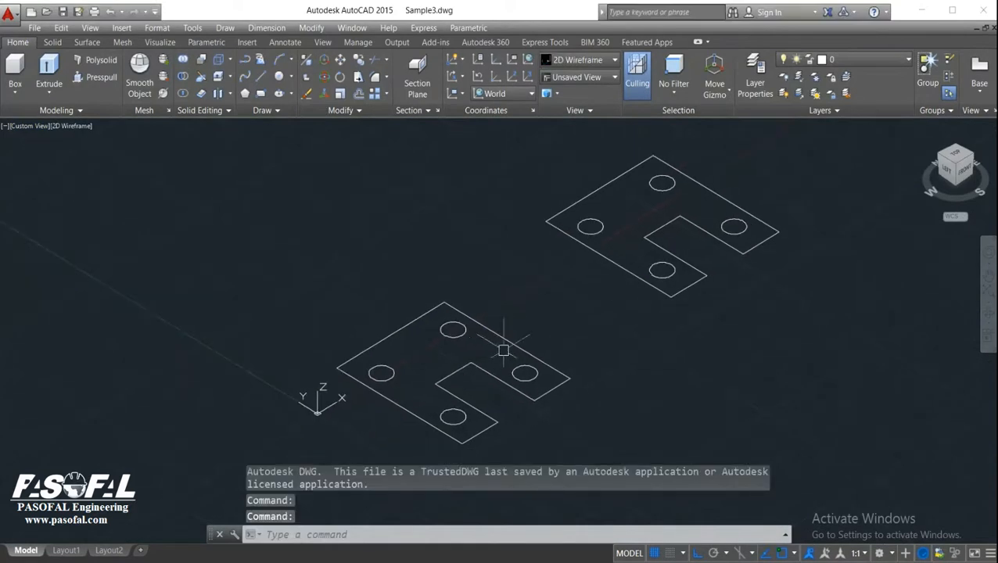
Select several outline segments of the front slotted plate to check whether they are separate, and clear the selection.
mouse_move(468, 398)
middle_down()
mouse_move(462, 360)
mouse_move(508, 380)
middle_up()
click(486, 358)
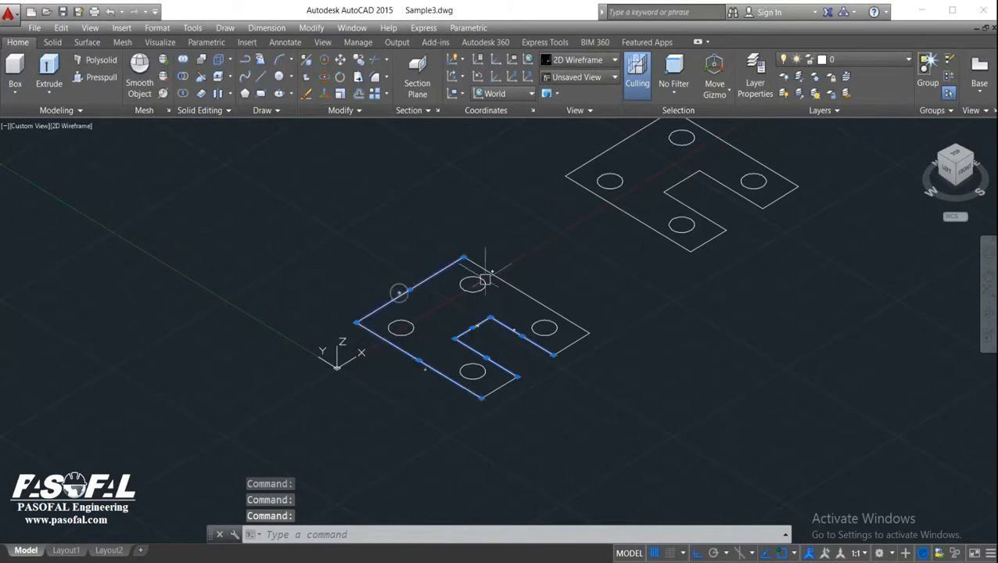
key(Escape)
middle_drag(421, 337, 471, 325)
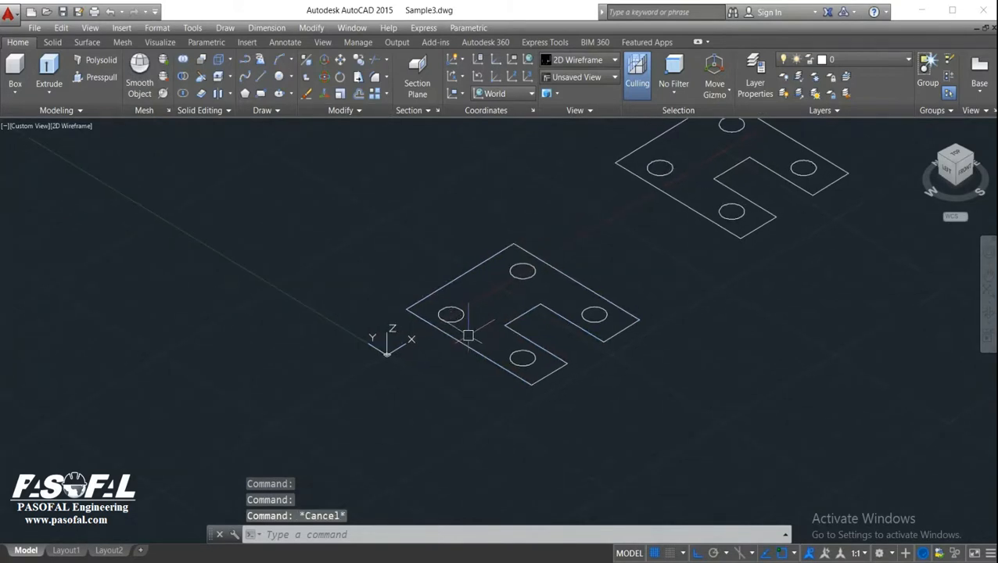
Convert the straight outline segments of both slotted plates into regions with the Region command, leaving out the circles.
text(region)
key(Return)
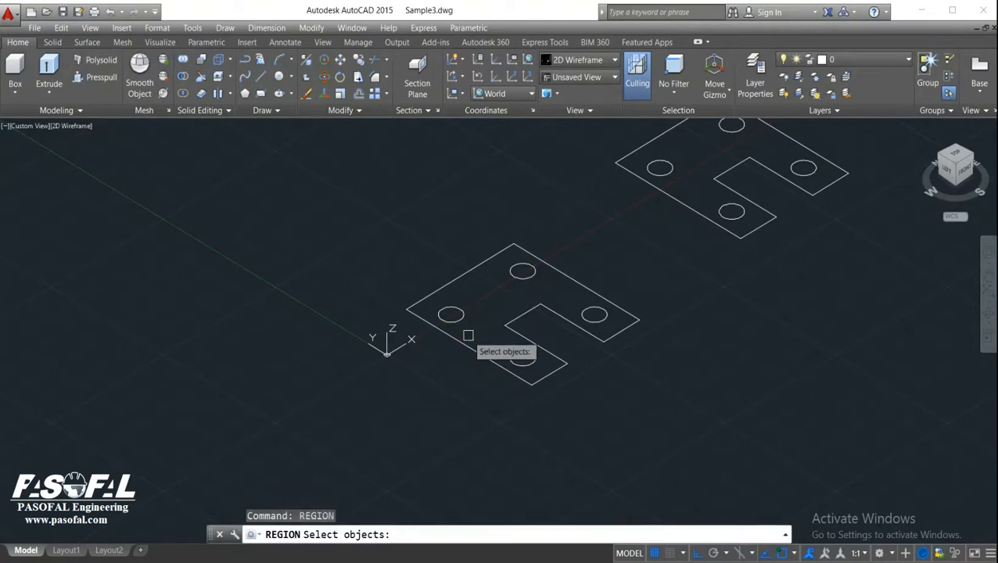
click(467, 348)
click(516, 321)
click(520, 331)
click(546, 314)
click(619, 337)
click(623, 312)
click(472, 270)
click(472, 270)
middle_drag(630, 260, 546, 323)
click(592, 268)
click(646, 250)
click(646, 233)
click(679, 224)
click(671, 289)
click(752, 245)
click(748, 212)
click(707, 203)
click(598, 208)
click(568, 182)
key(Return)
Select the front plate's outline to check that it is one object, and clear the selection.
middle_drag(450, 261, 504, 234)
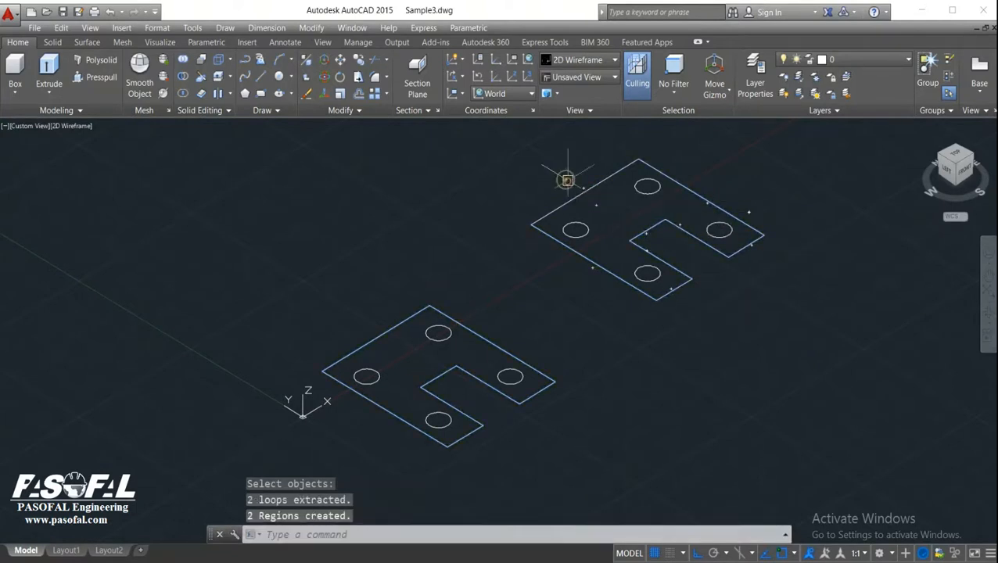
click(539, 313)
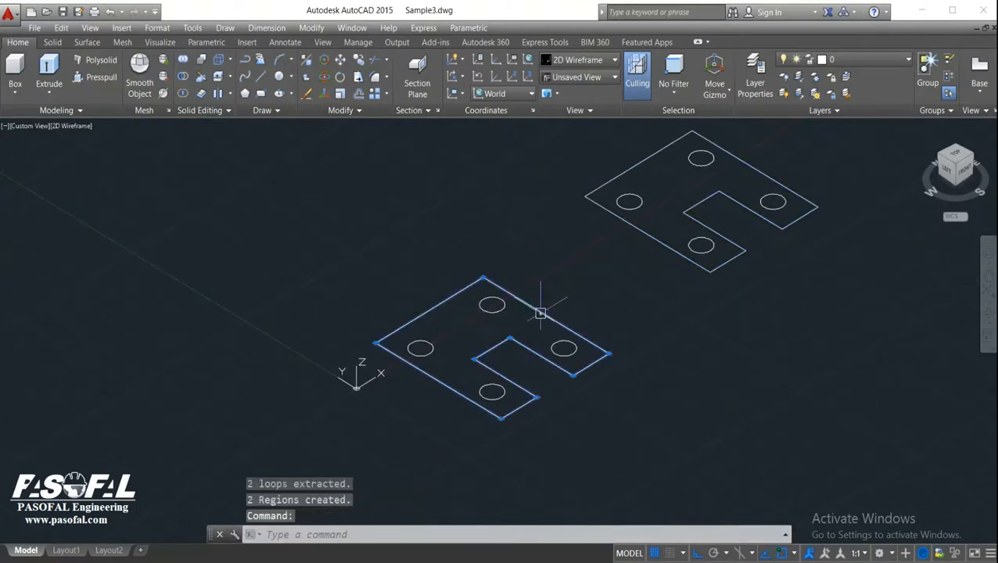
key(Escape)
key(Escape)
Extrude the front slotted plate's outline region upward by 15 as a solid.
scroll(495, 330, up, 2)
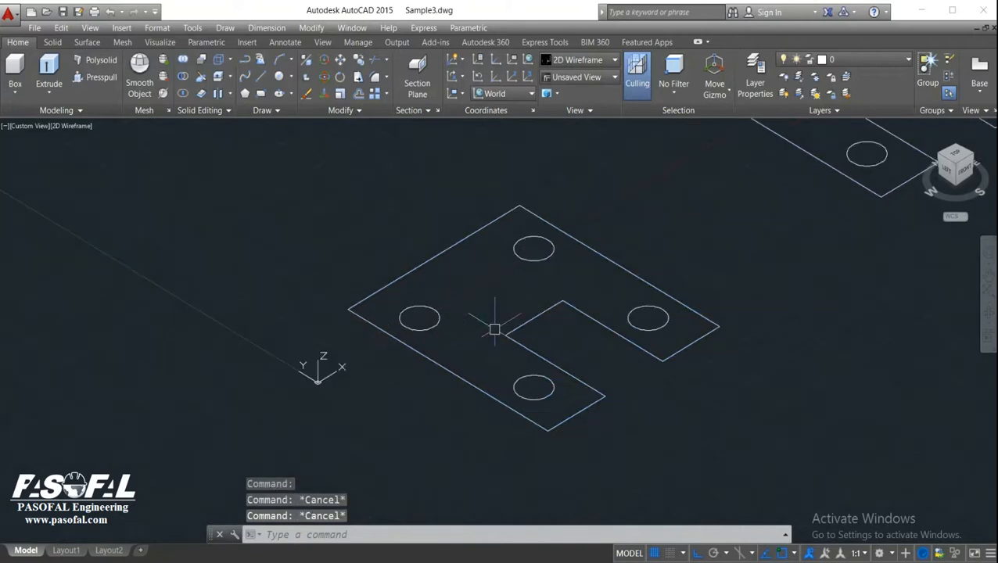
click(48, 92)
click(47, 114)
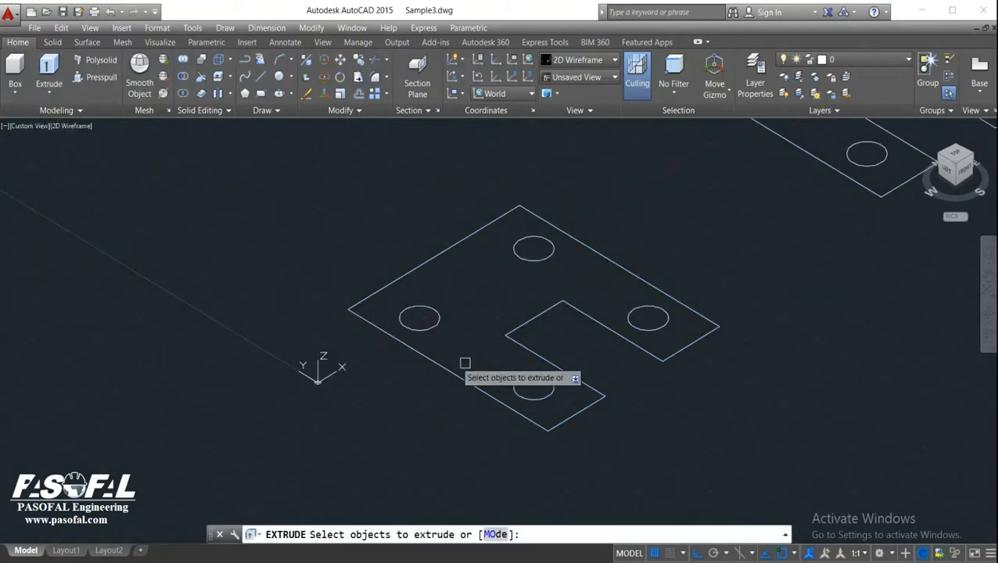
click(526, 346)
right_click(567, 283)
click(596, 291)
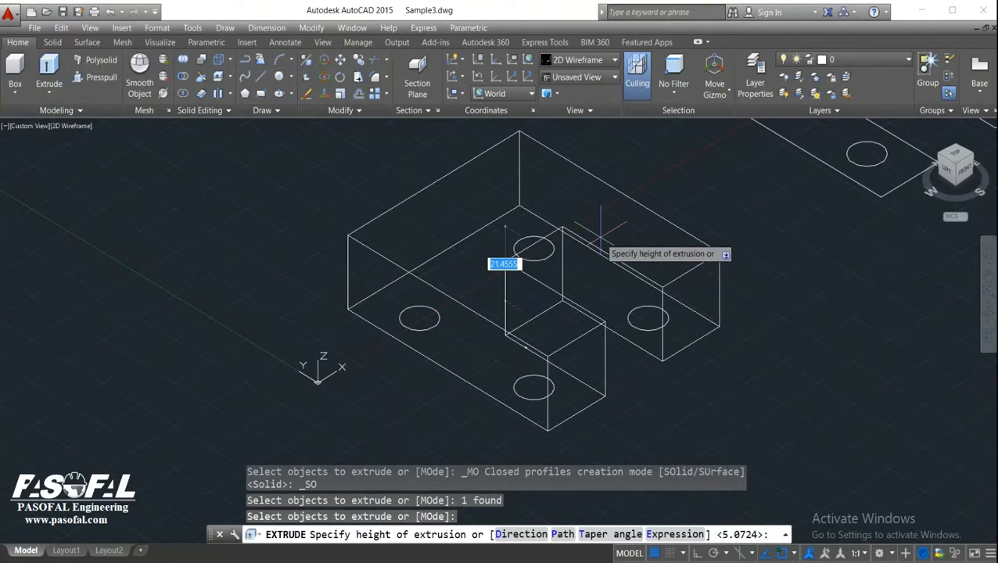
key(Return)
Extrude the rear slotted plate's outline region upward by 15 as a solid.
middle_drag(674, 261, 518, 385)
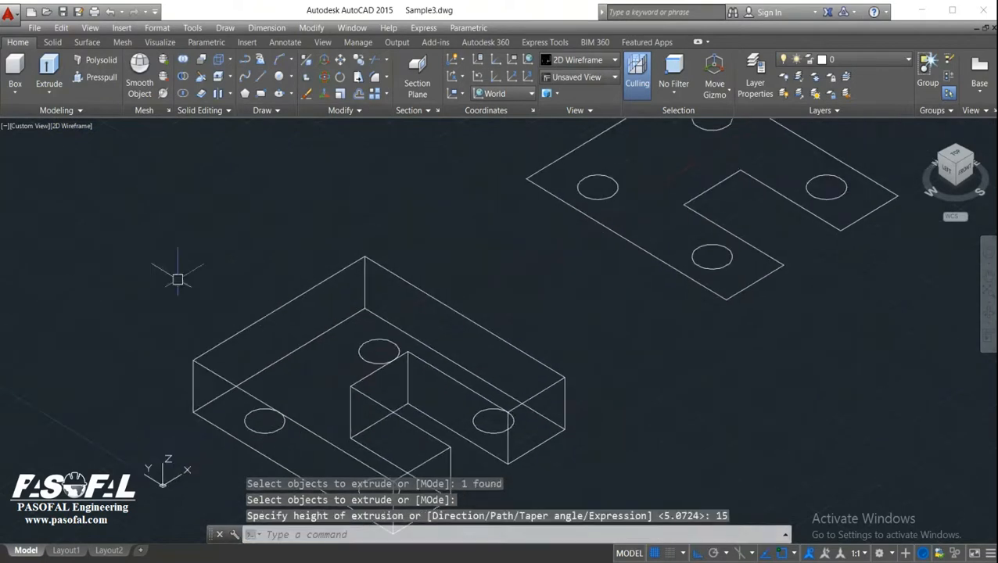
click(60, 95)
click(62, 112)
click(652, 252)
key(Return)
middle_drag(649, 153, 583, 258)
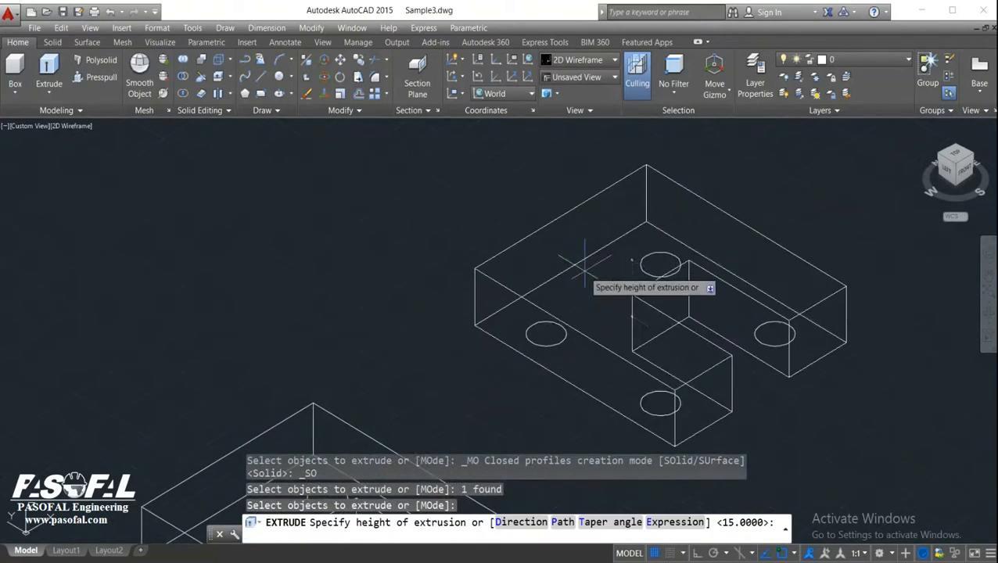
text(15)
key(Return)
middle_drag(563, 312, 306, 374)
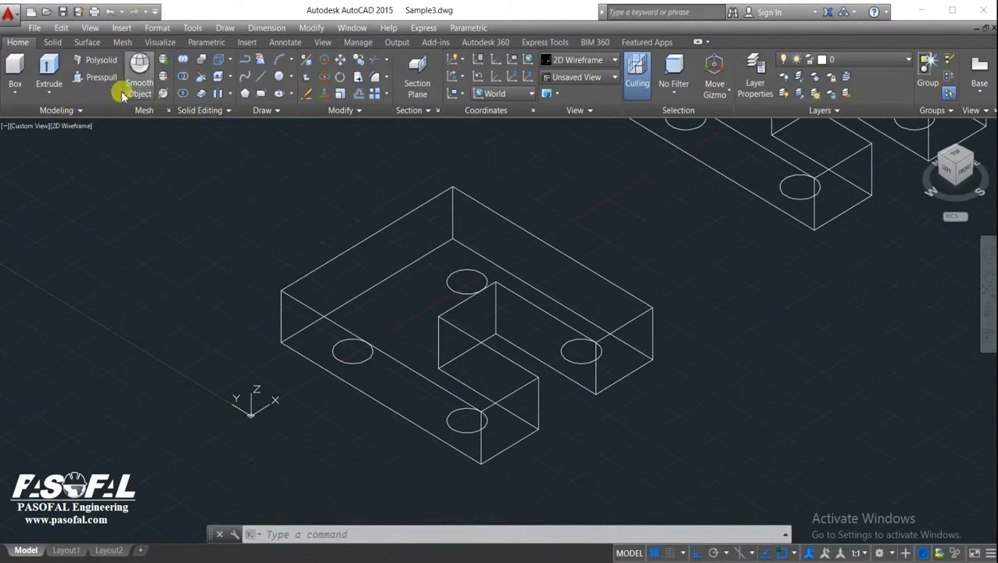
Presspull the hole circles at the front slotted plate's left side and rear corner upward by 15 into cylinders.
click(56, 93)
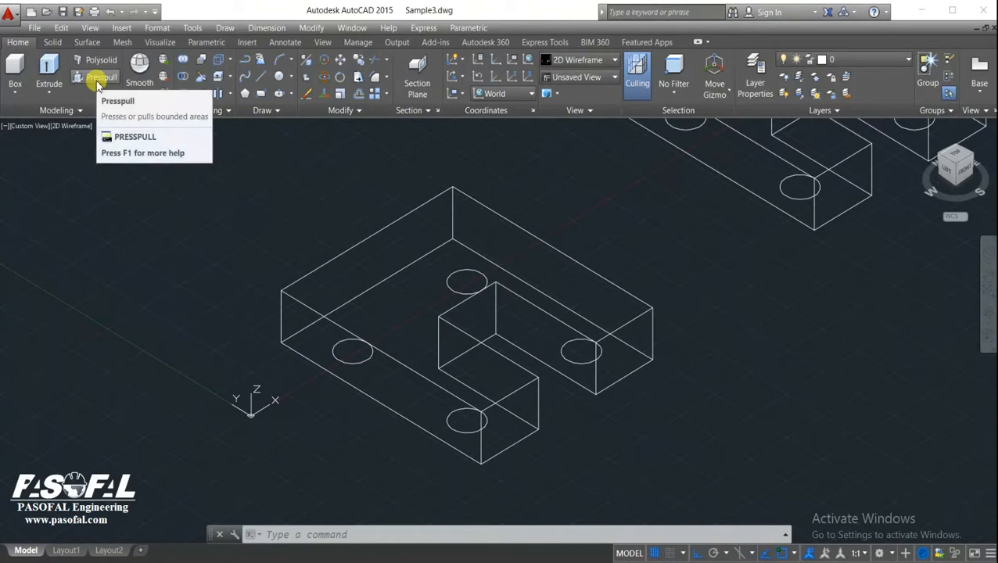
click(98, 78)
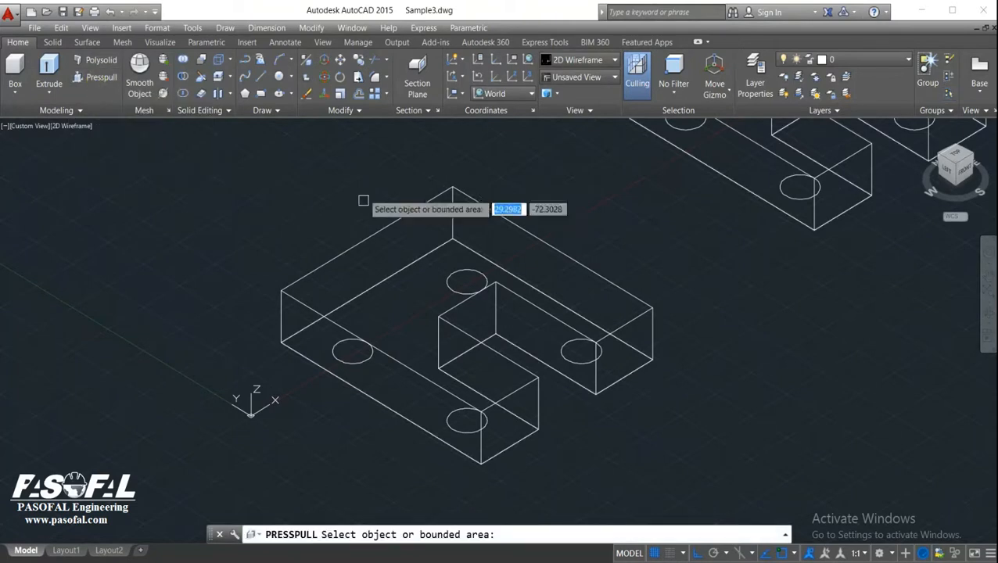
click(365, 355)
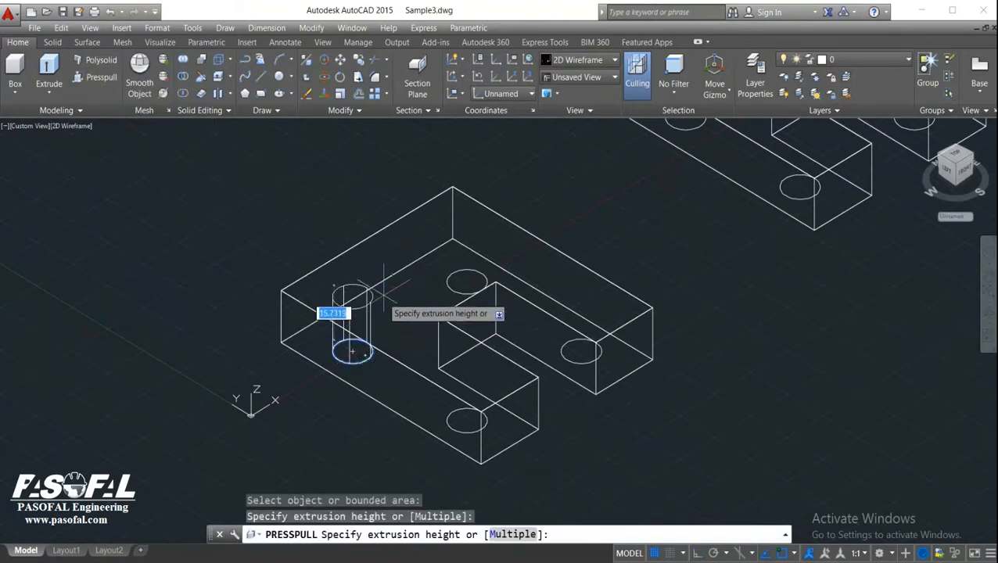
key(Return)
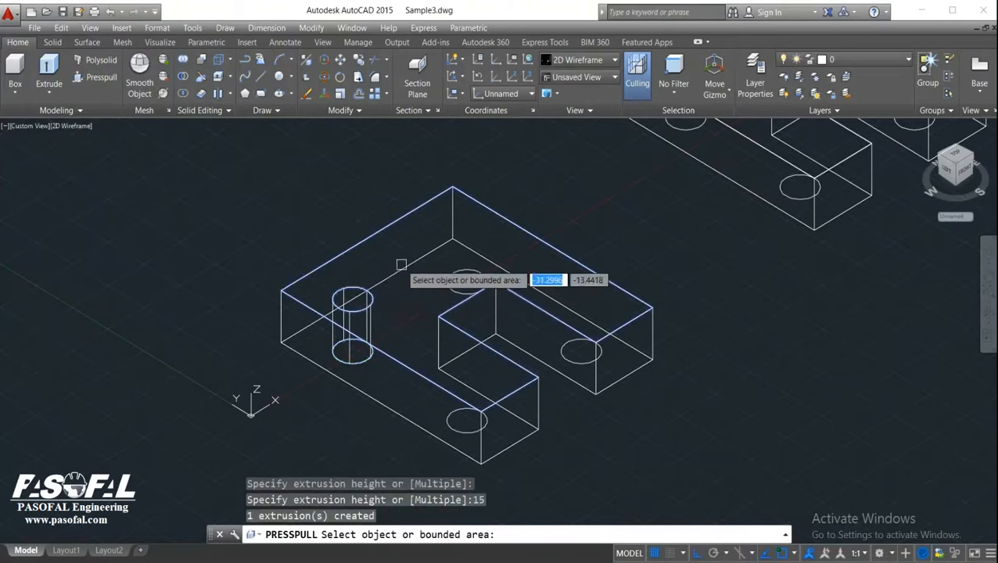
middle_drag(383, 282, 289, 327)
click(369, 321)
right_click(369, 321)
click(357, 325)
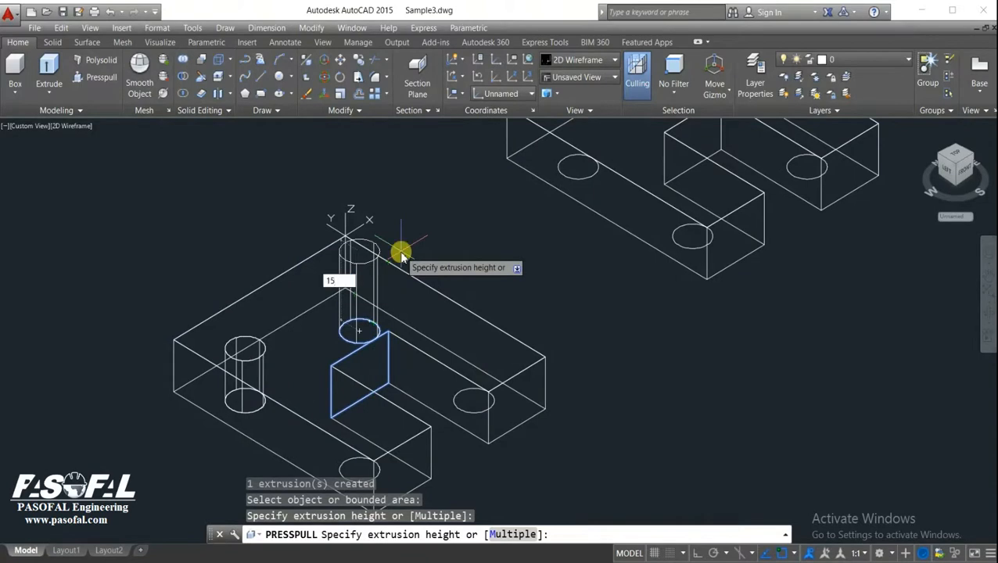
text(15)
key(Return)
Presspull the two hole circles in the front slotted plate's arms upward by 15 into cylinders.
middle_drag(452, 419, 456, 335)
click(478, 316)
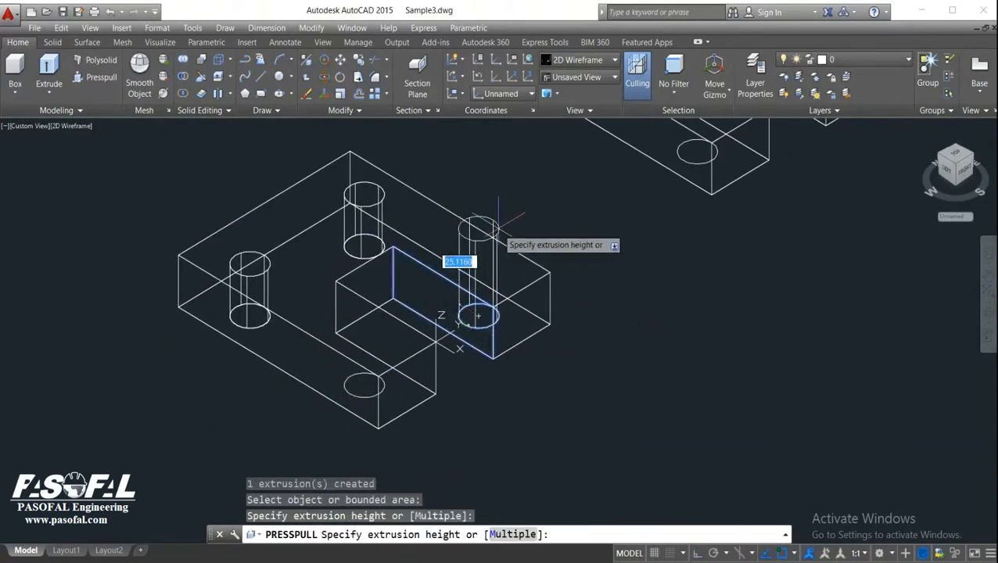
key(Return)
click(352, 391)
right_click(353, 392)
click(381, 399)
key(Return)
Presspull the rear slotted plate's nearest and farthest hole circles upward by 15 into cylinders.
scroll(383, 376, down, 3)
scroll(466, 324, up, 4)
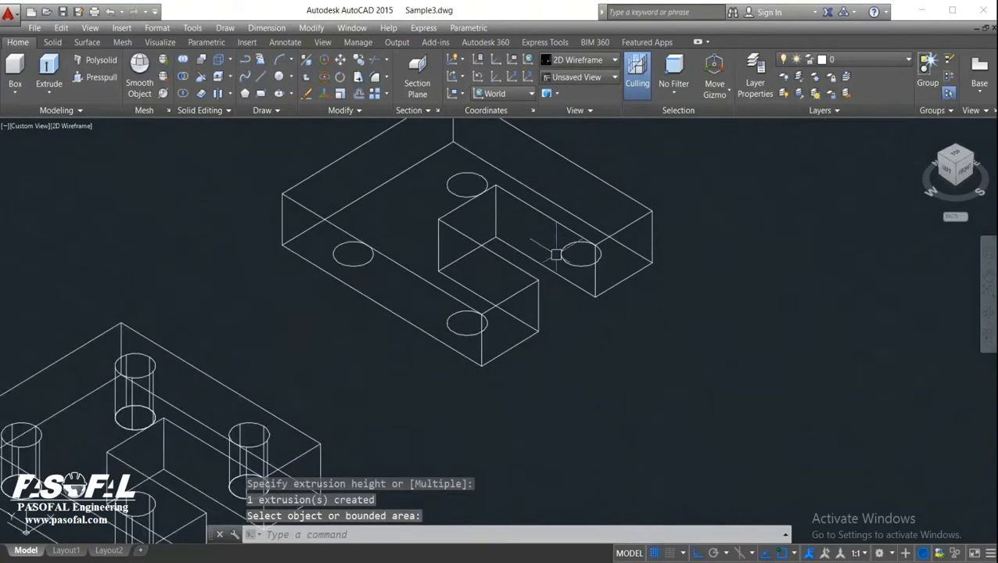
key(Return)
click(467, 323)
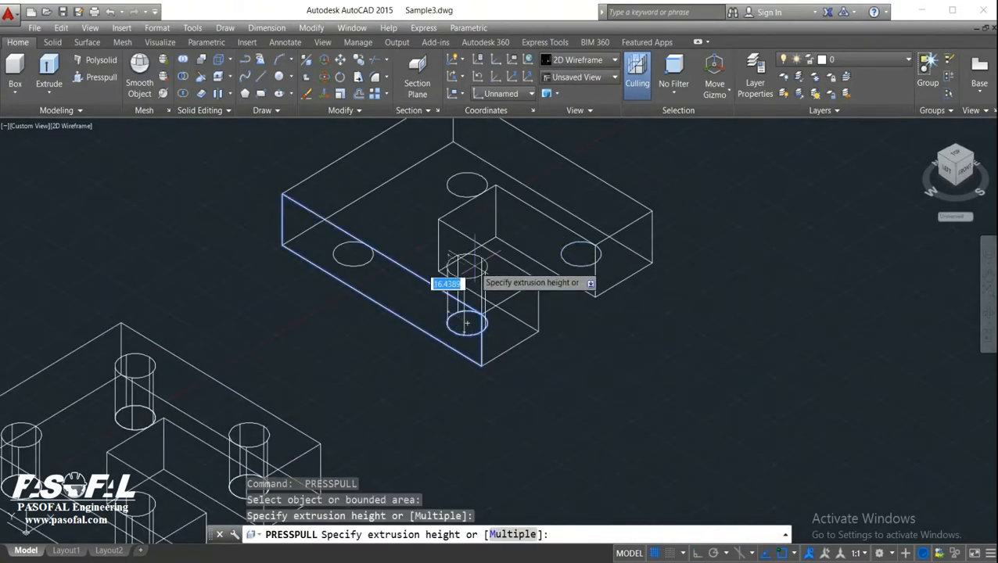
click(474, 270)
click(467, 184)
middle_drag(469, 157, 462, 223)
text(15)
key(Return)
Presspull the rear slotted plate's remaining left and right hole circles upward by 15 into cylinders.
click(362, 268)
text(15)
key(Return)
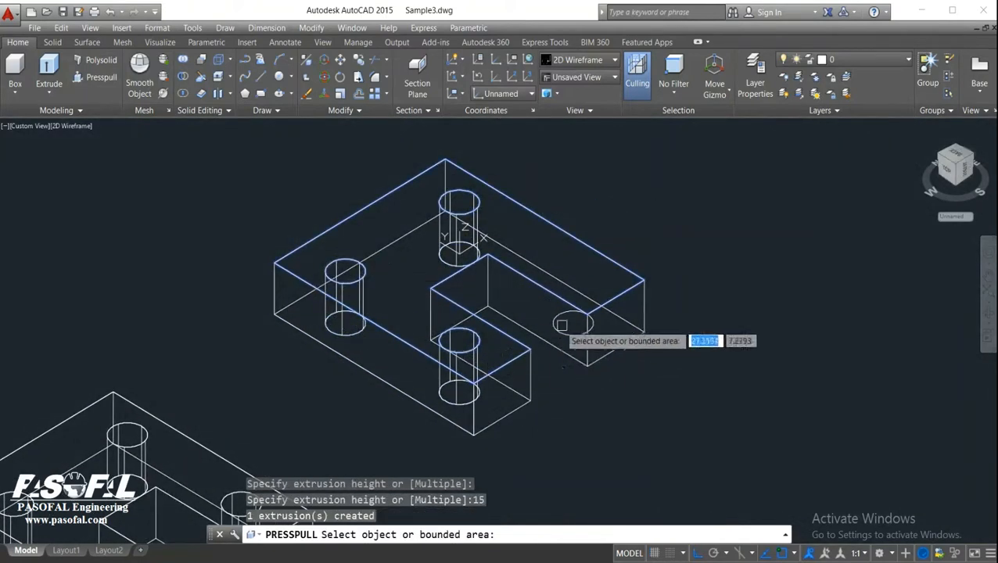
click(579, 319)
text(15)
key(Return)
Change the viewport's visual style to X-ray to show both plates and their cylinders as translucent solids.
middle_drag(369, 327, 504, 272)
click(76, 127)
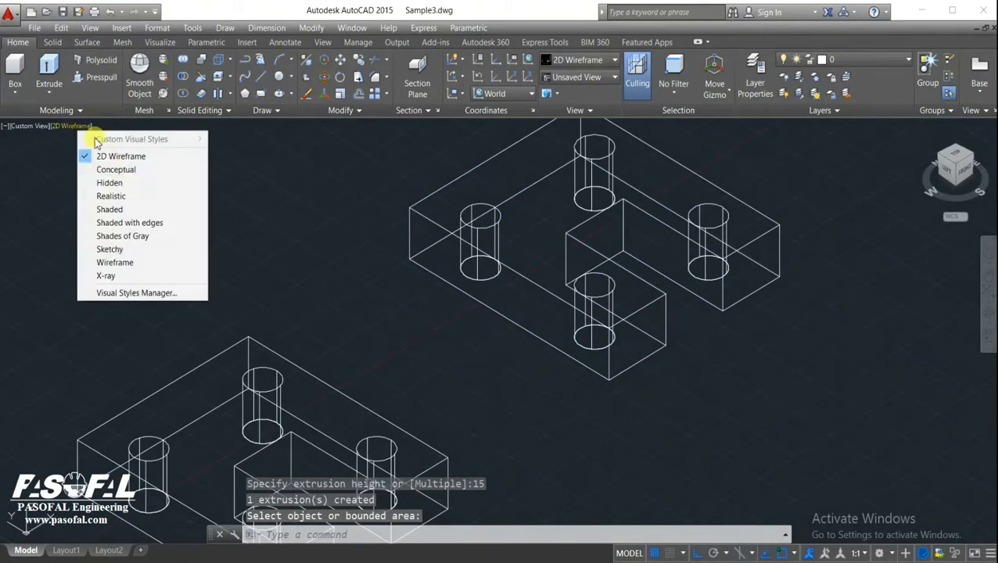
click(106, 275)
middle_drag(526, 369, 560, 309)
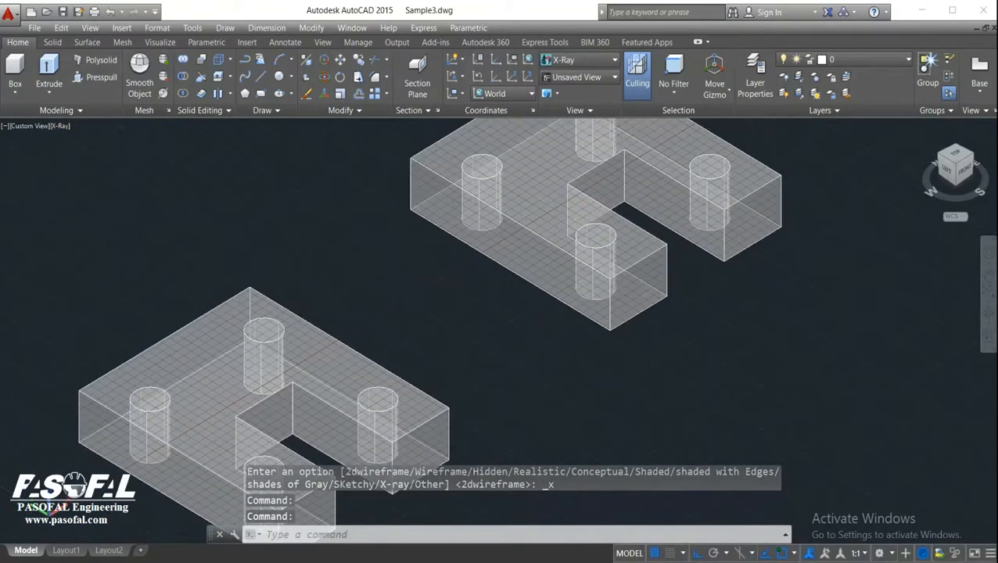
middle_drag(392, 437, 462, 347)
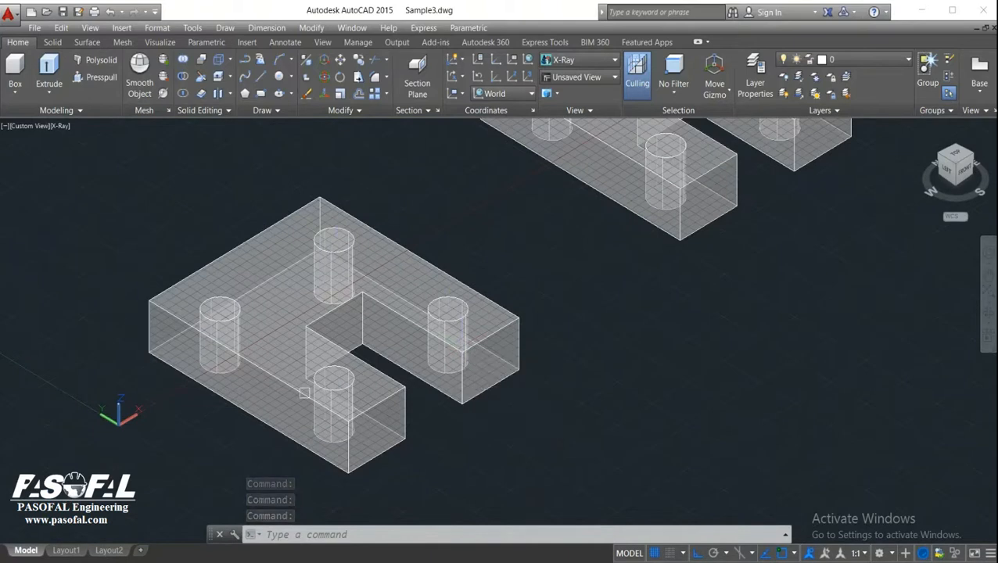
Subtract the four cylinders from the rear slotted plate to cut its through holes.
middle_drag(496, 358, 311, 544)
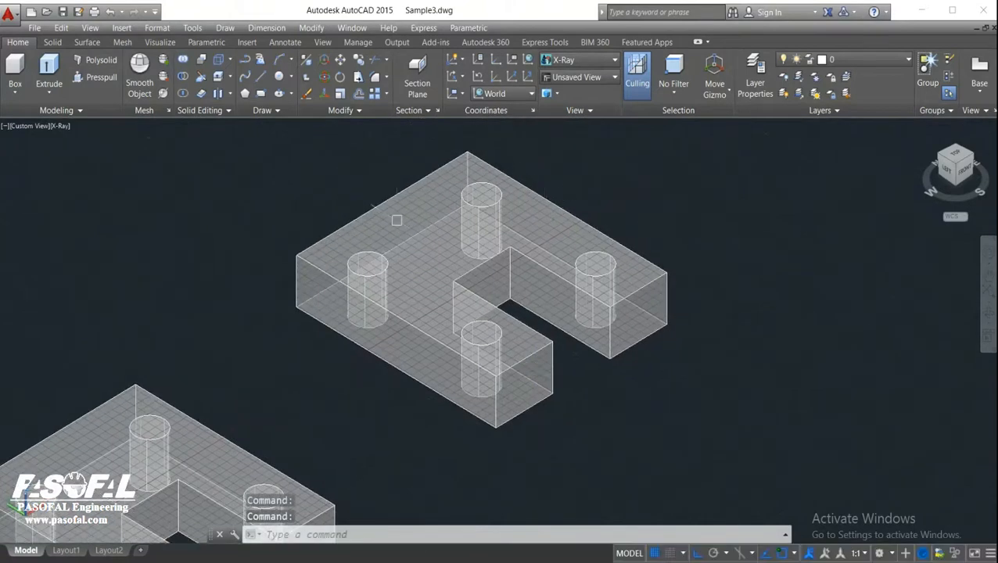
click(185, 79)
click(538, 346)
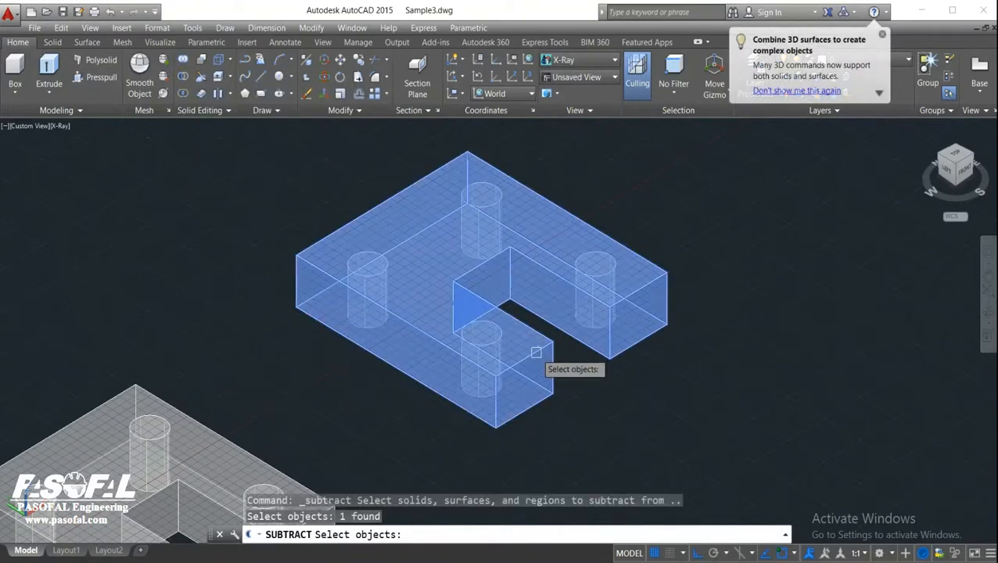
key(Return)
click(588, 268)
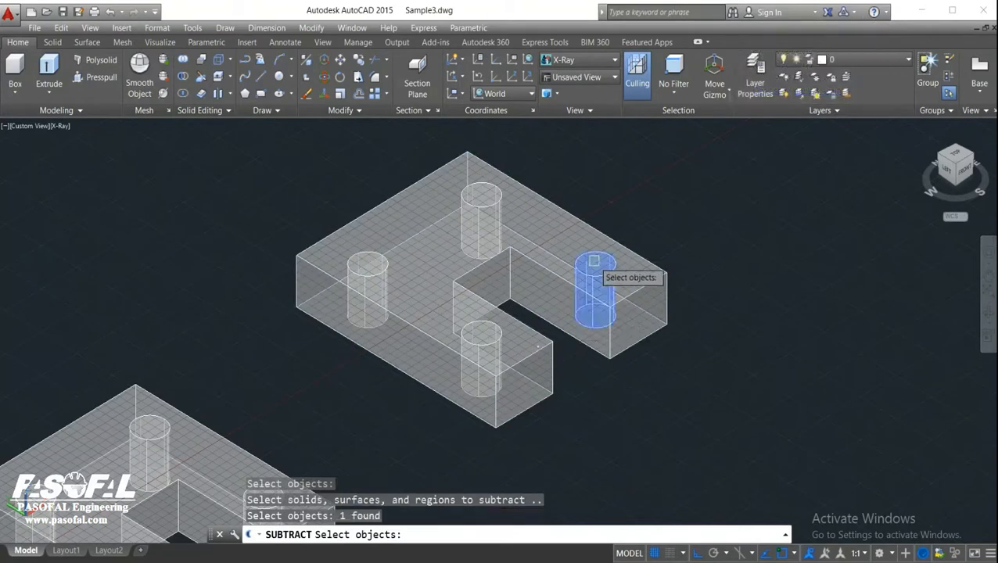
click(469, 194)
click(449, 307)
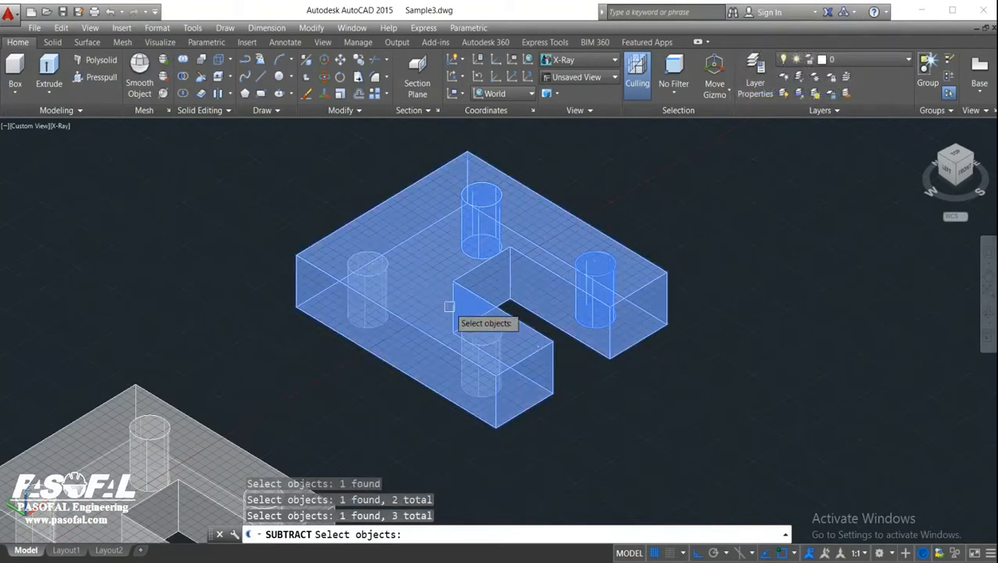
key(ctrl+z)
click(367, 273)
click(471, 321)
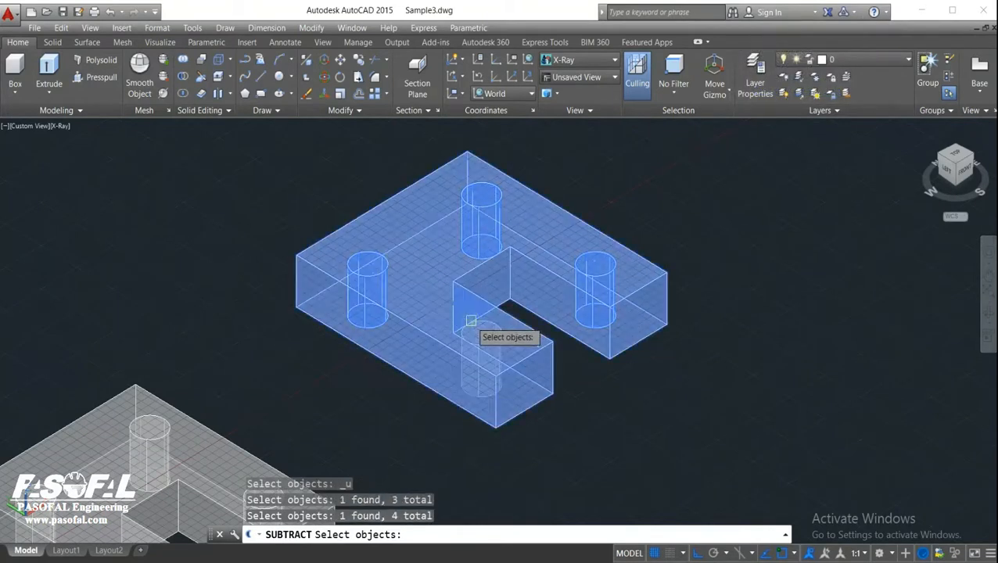
scroll(493, 338, up, 3)
scroll(543, 308, down, 5)
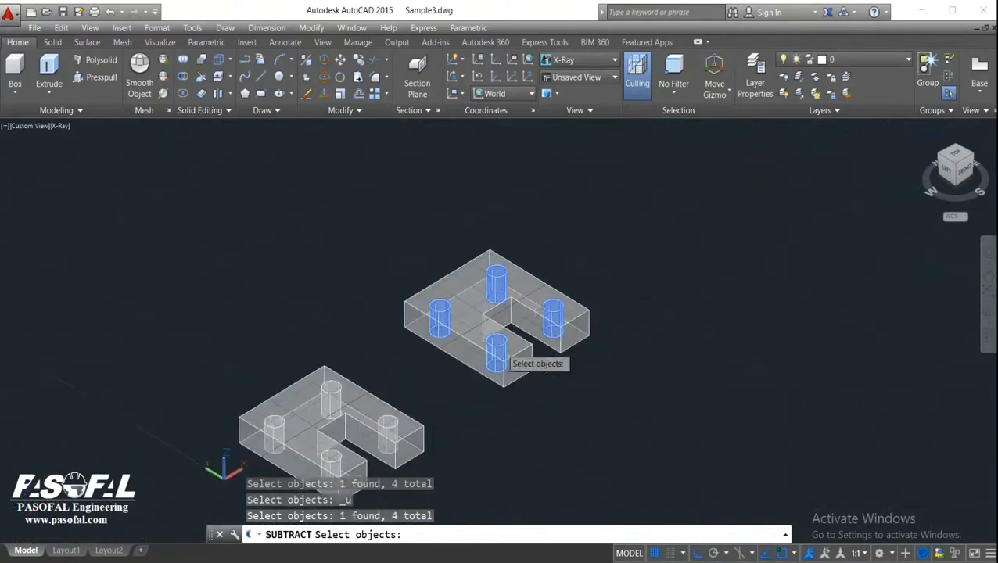
key(Return)
Subtract the four cylinders from the front slotted plate to cut its through holes.
scroll(502, 365, up, 2)
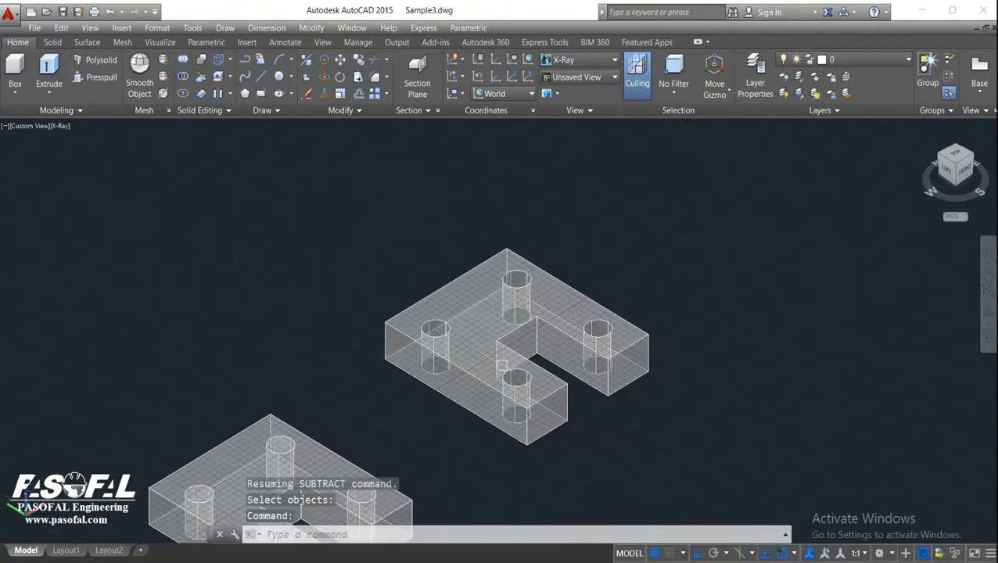
text(orbit)
key(Return)
drag(507, 350, 313, 379)
key(Escape)
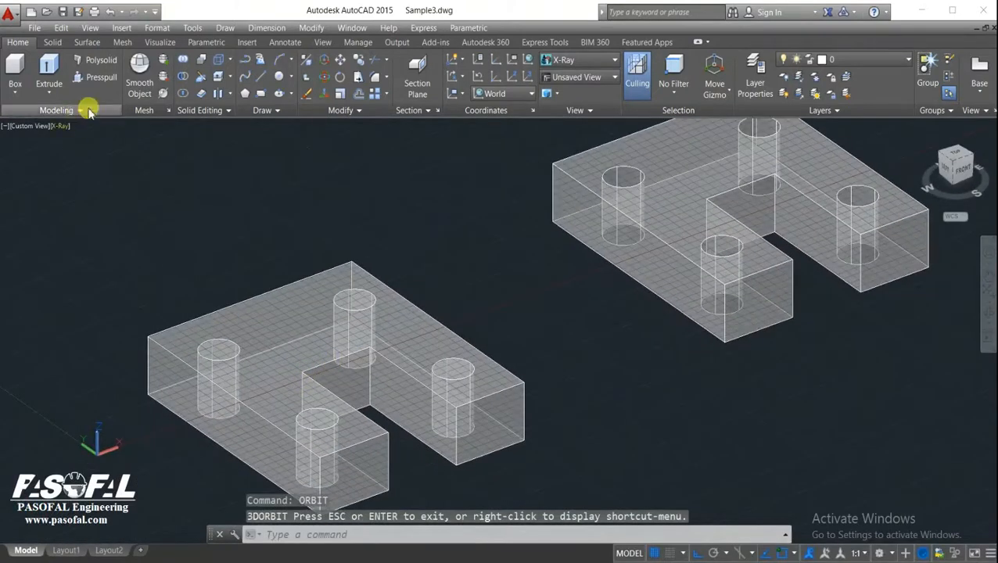
click(183, 76)
click(420, 319)
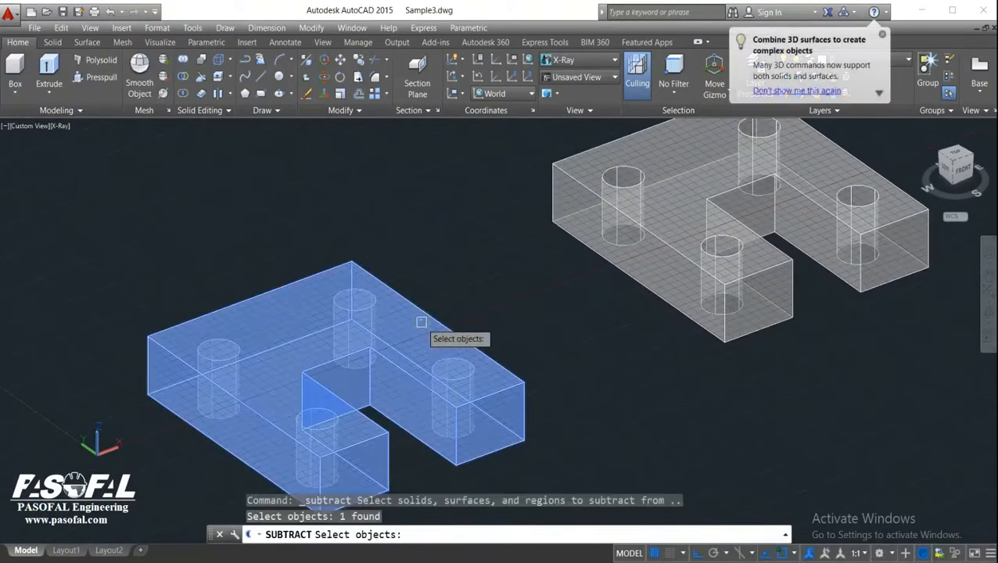
key(Return)
click(364, 293)
click(222, 344)
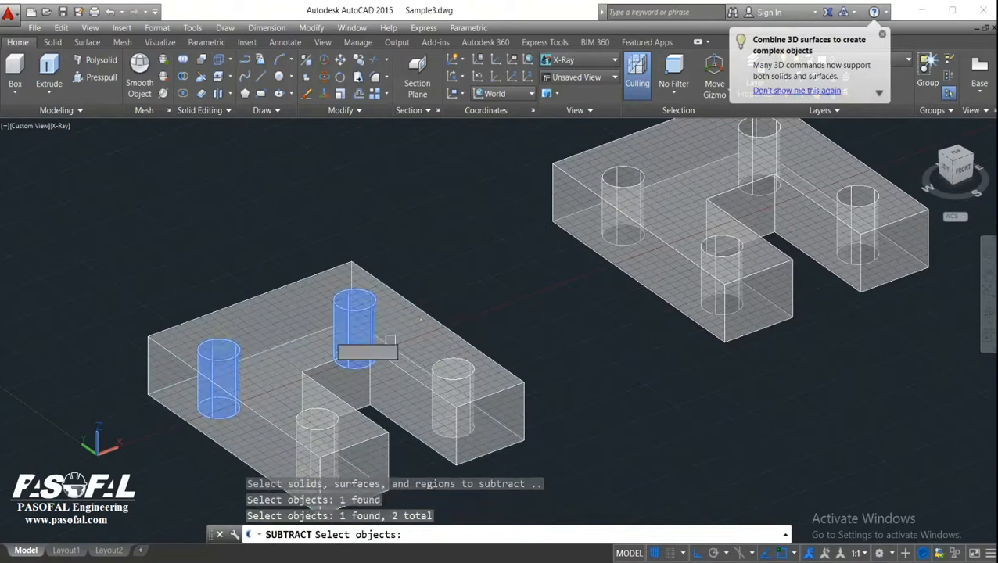
click(467, 366)
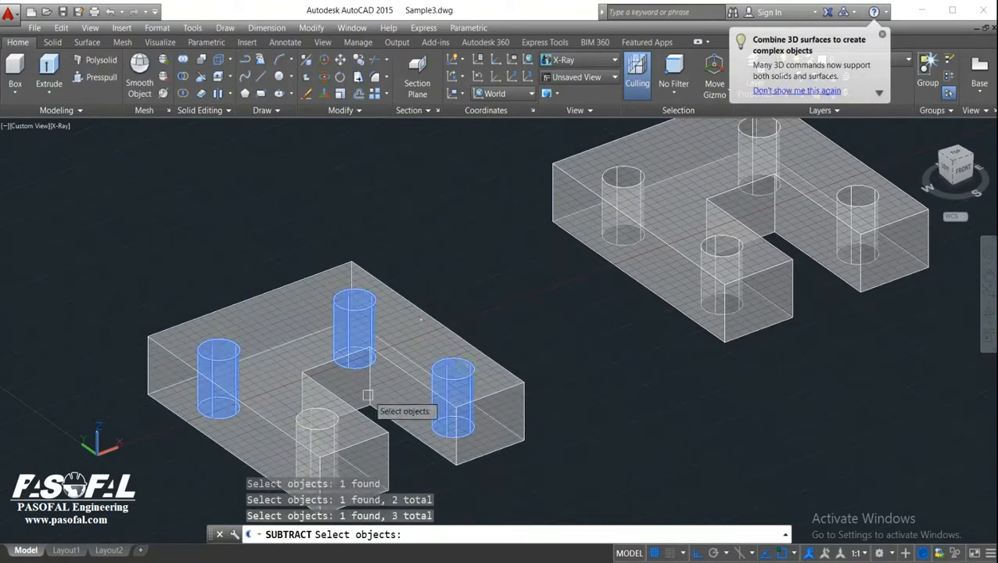
click(313, 427)
key(Return)
Fillet the four vertical end edges of the front slotted plate's two arms with Fillet Edge at radius 10.
middle_drag(493, 384, 559, 326)
scroll(514, 357, down, 4)
scroll(547, 341, up, 3)
middle_drag(655, 319, 588, 352)
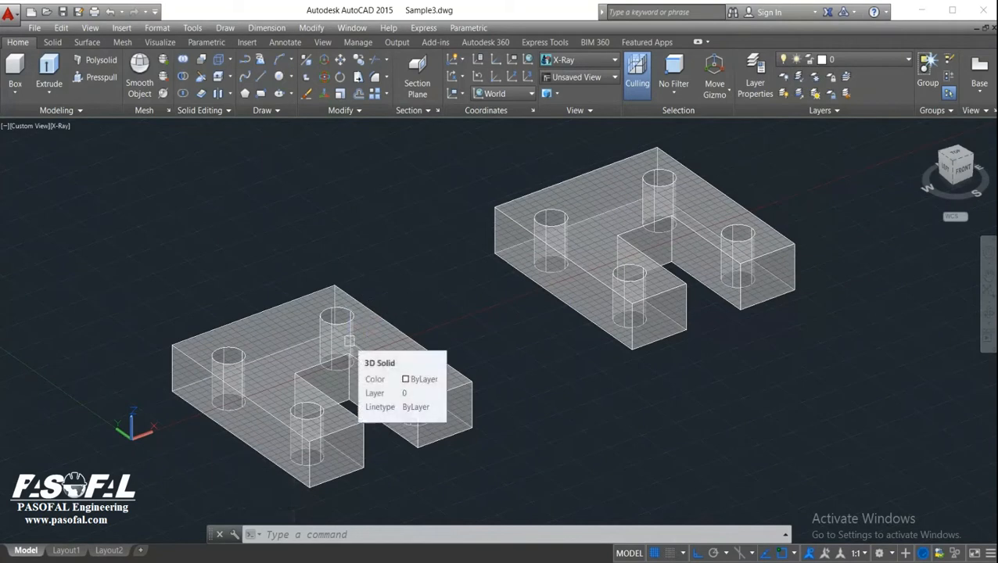
click(50, 43)
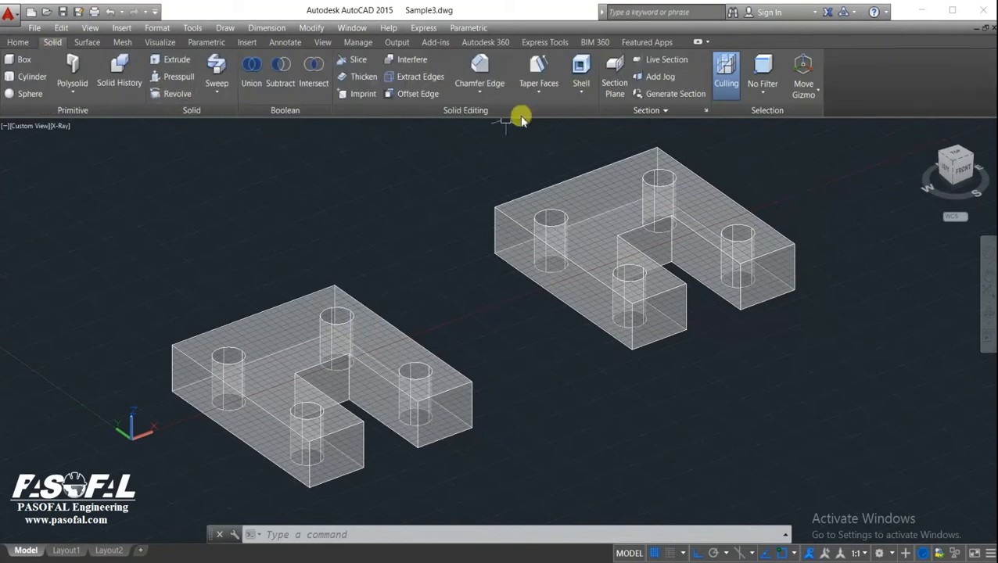
click(481, 86)
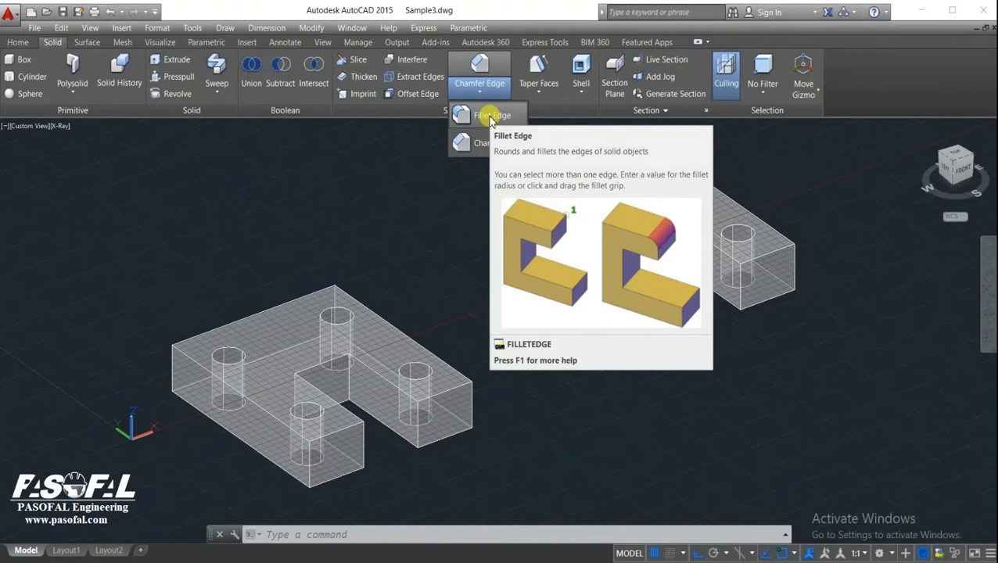
click(492, 116)
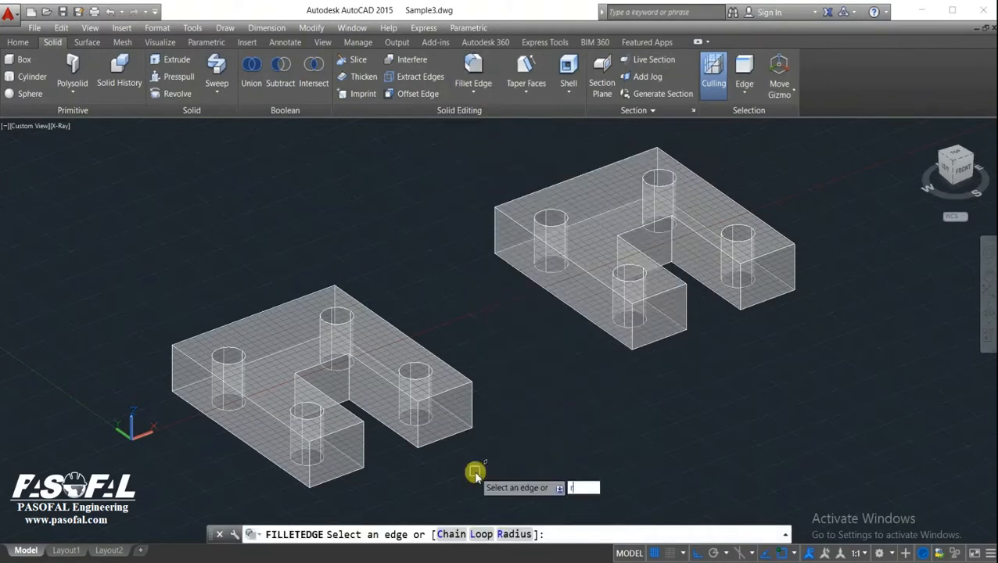
key(Return)
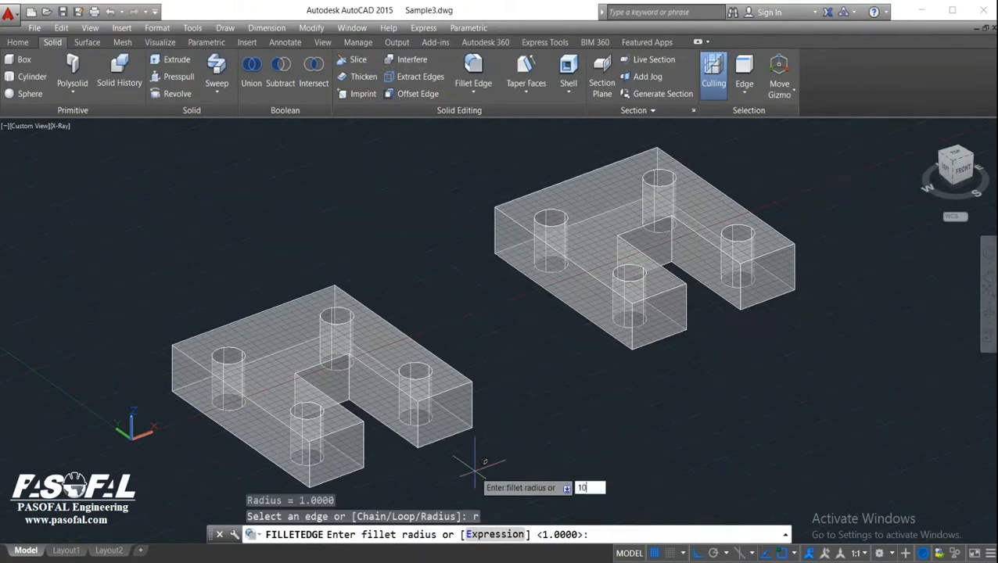
text(10)
key(Return)
scroll(474, 466, up, 2)
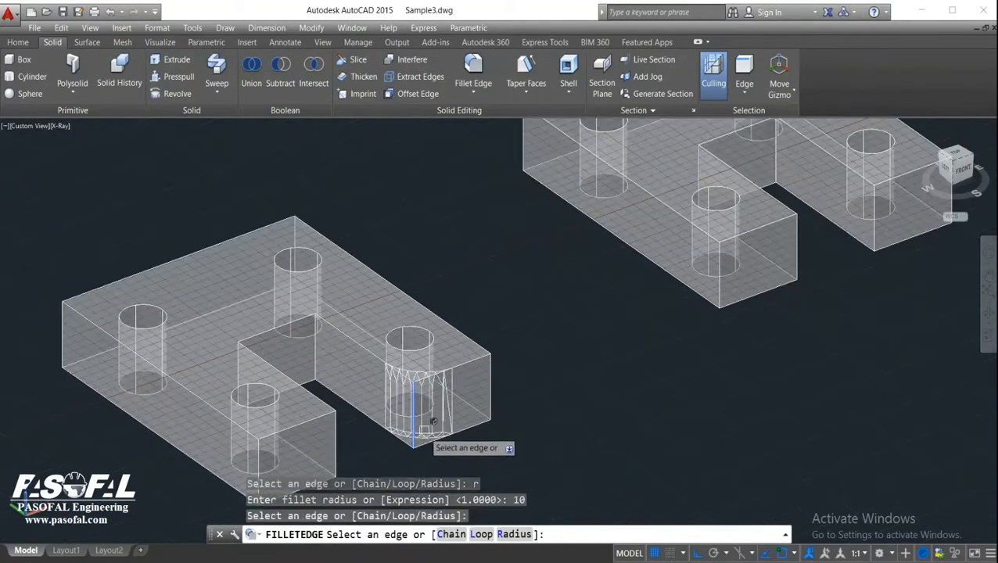
click(491, 393)
middle_drag(345, 439, 417, 401)
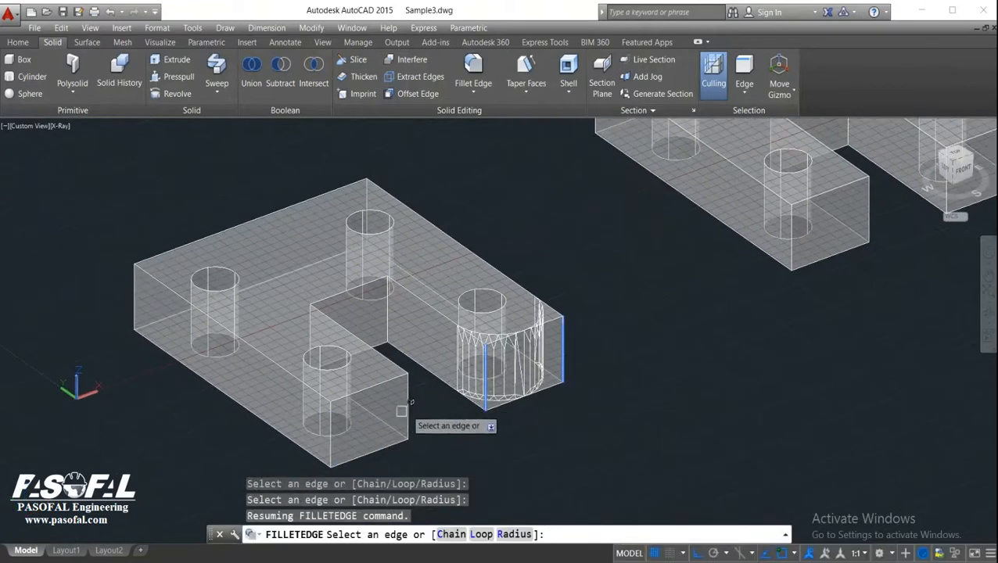
click(404, 408)
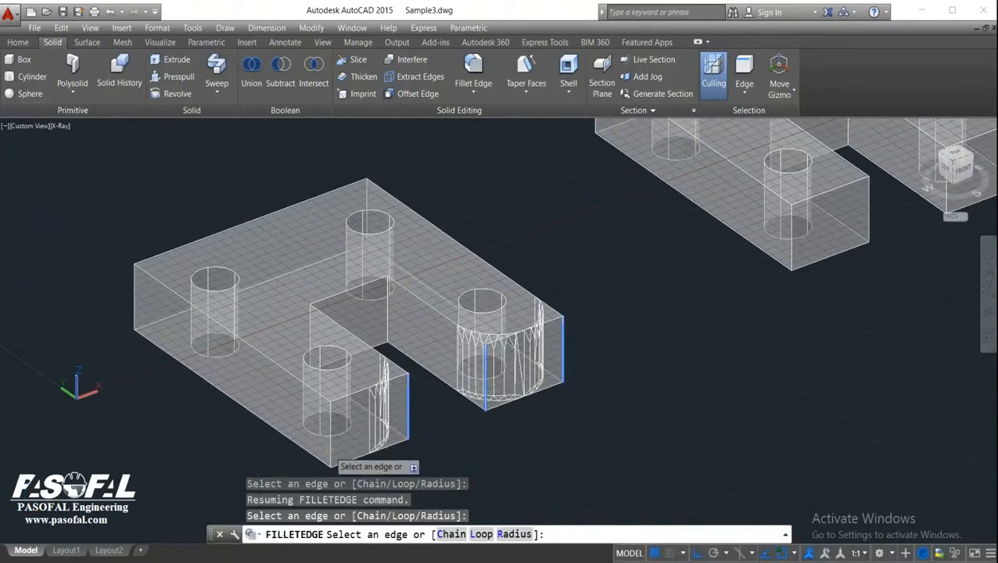
click(329, 449)
Add the front slotted plate's rear outer vertical corner edge to the fillet and apply it.
middle_drag(457, 258, 180, 265)
scroll(700, 324, up, 6)
scroll(540, 321, down, 8)
shift+middle_drag(467, 292, 590, 339)
scroll(590, 339, up, 5)
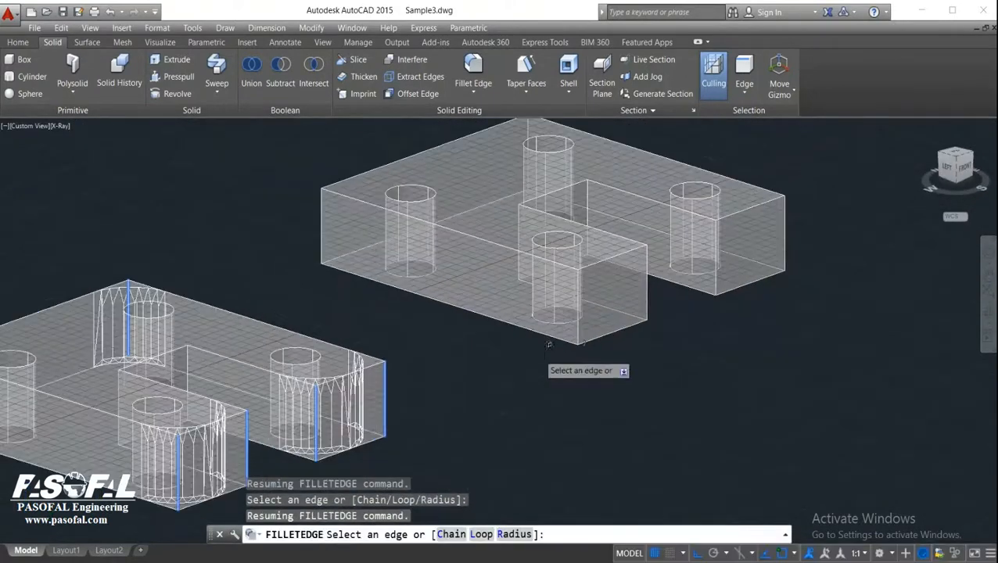
key(Return)
key(Return)
Complete the radius 10 edge fillet on the front slotted plate.
scroll(504, 325, down, 6)
key(Escape)
scroll(442, 361, up, 8)
scroll(600, 342, down, 5)
scroll(503, 405, up, 5)
Chamfer the two vertical end edges of the rear slotted plate's left arm with Chamfer Edge at distances 5 and 5.
click(473, 92)
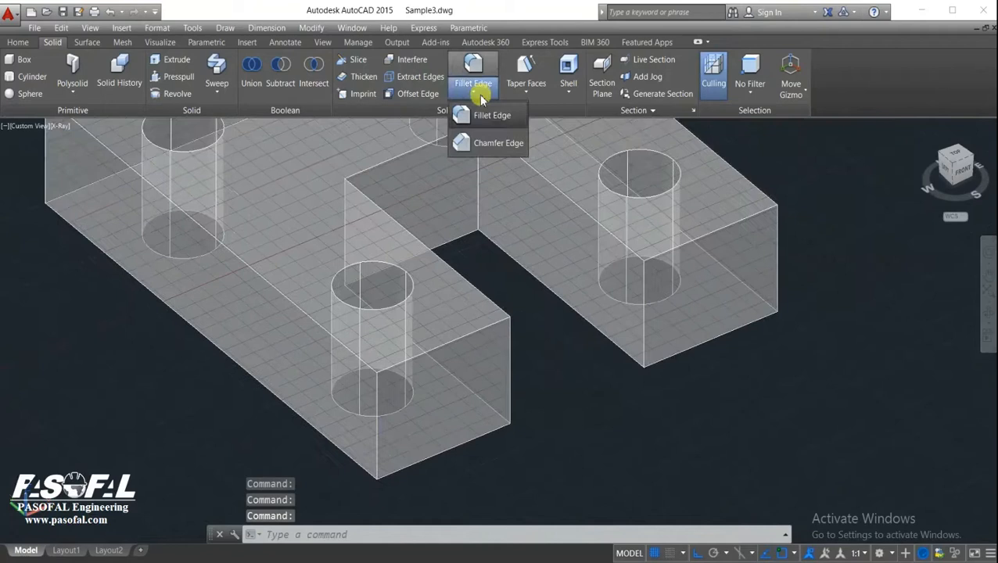
click(475, 140)
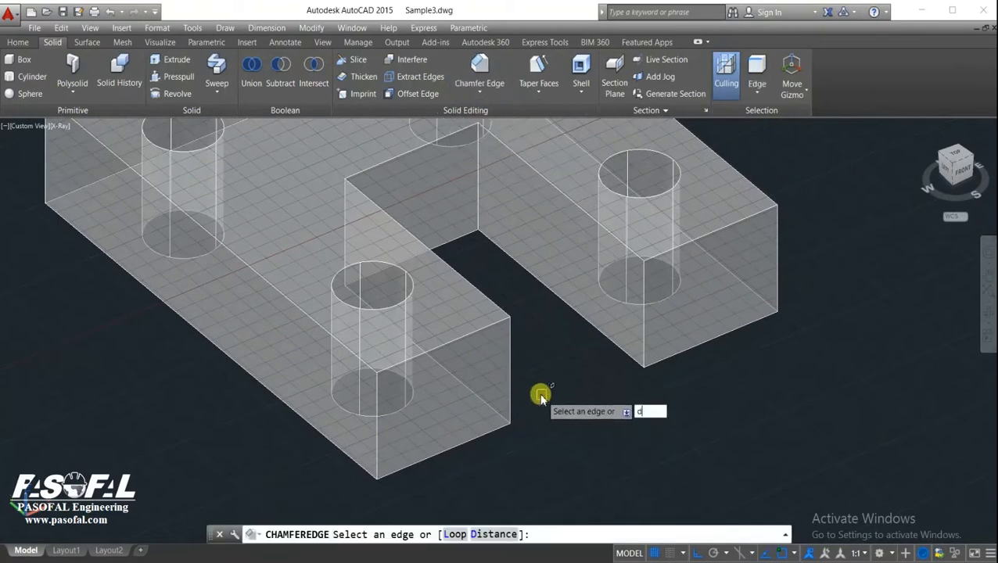
key(Return)
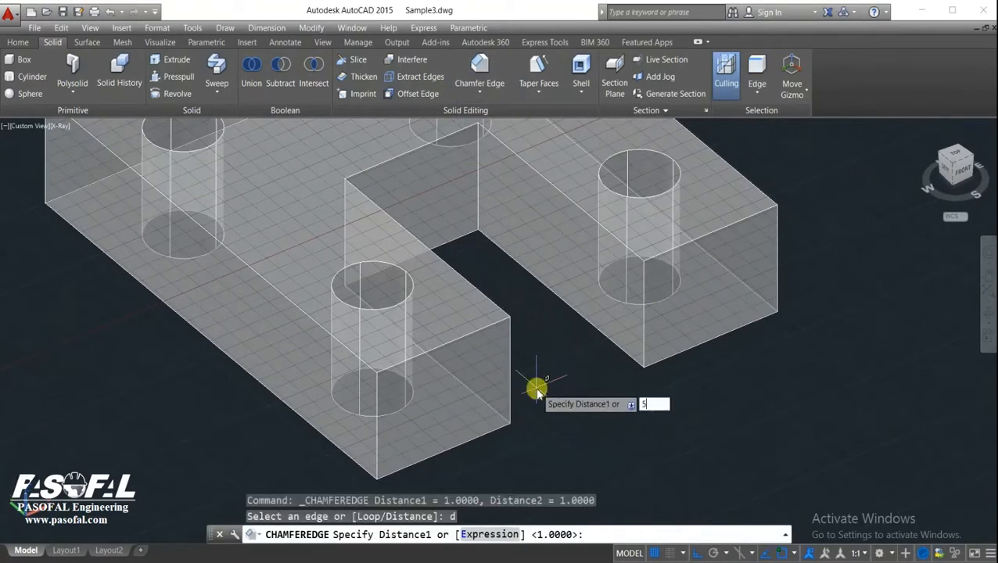
key(Return)
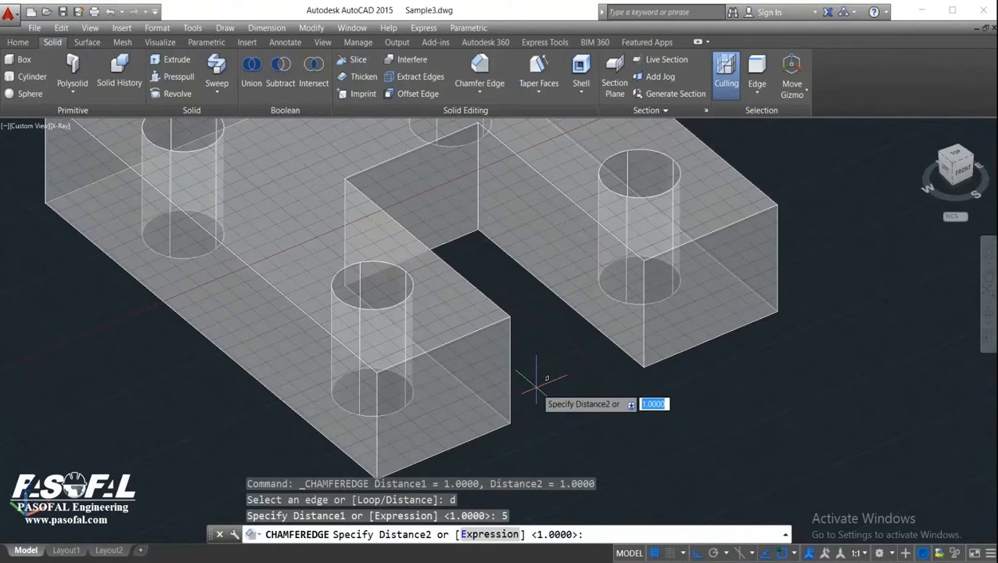
key(Return)
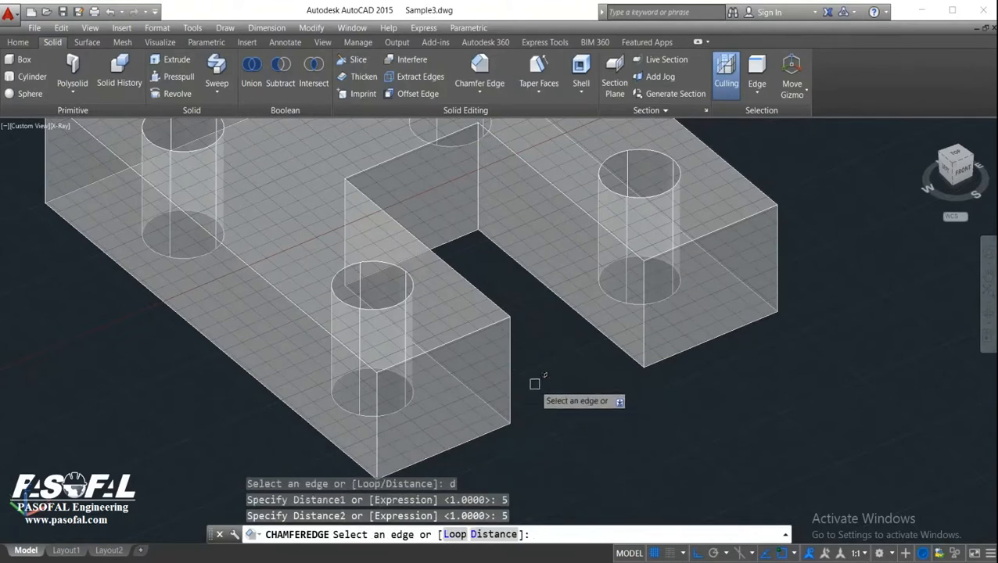
click(510, 367)
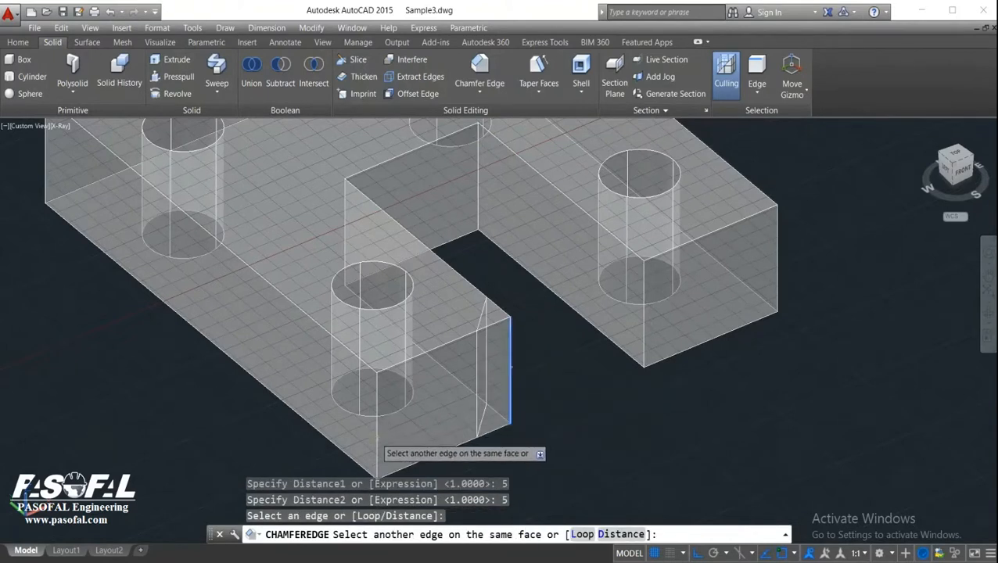
click(377, 435)
click(644, 334)
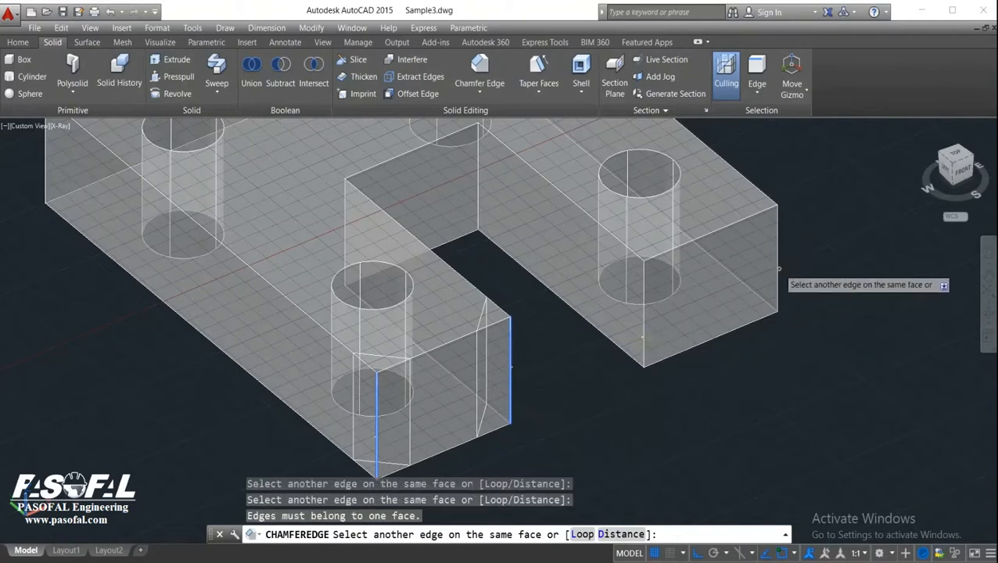
click(778, 268)
key(Return)
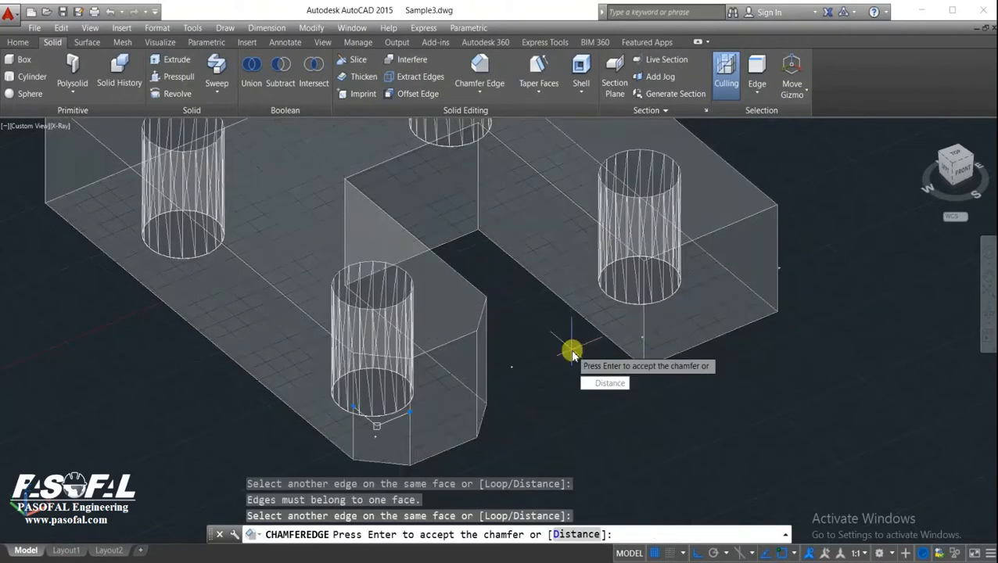
key(Return)
scroll(573, 345, down, 3)
key(Return)
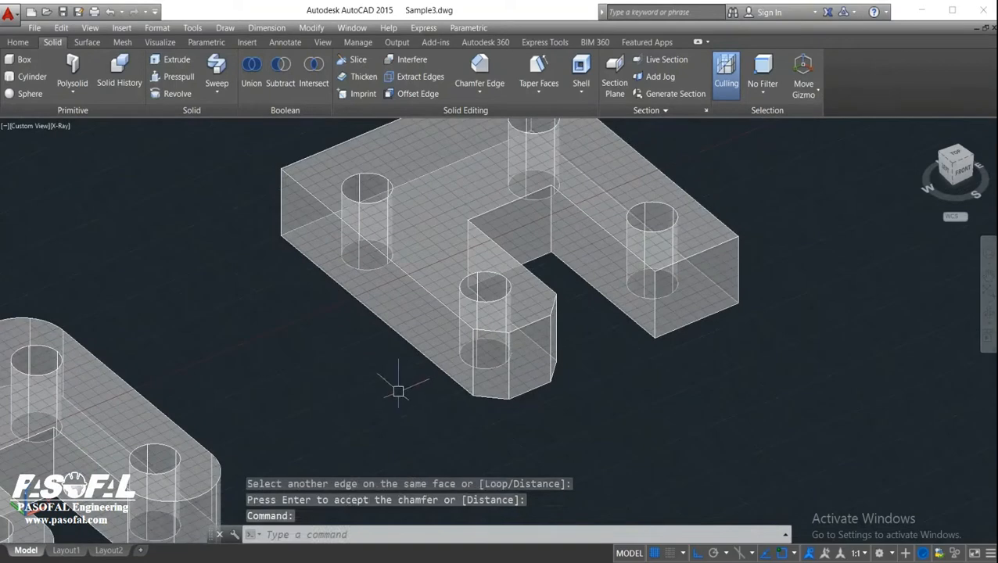
Chamfer the slot-side vertical end edge of the rear slotted plate's right arm at distances 5 and 5.
middle_drag(398, 390, 565, 286)
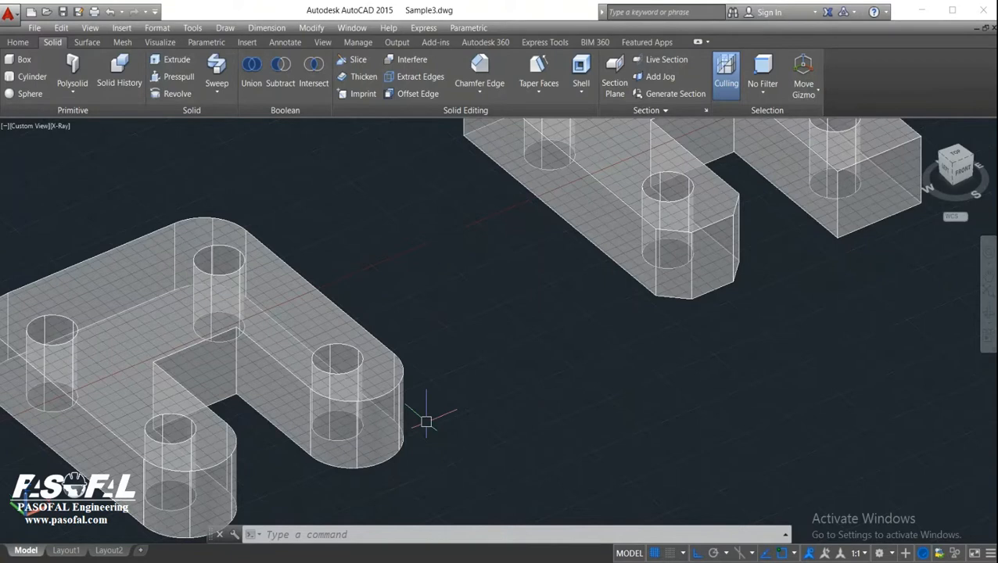
scroll(426, 422, down, 2)
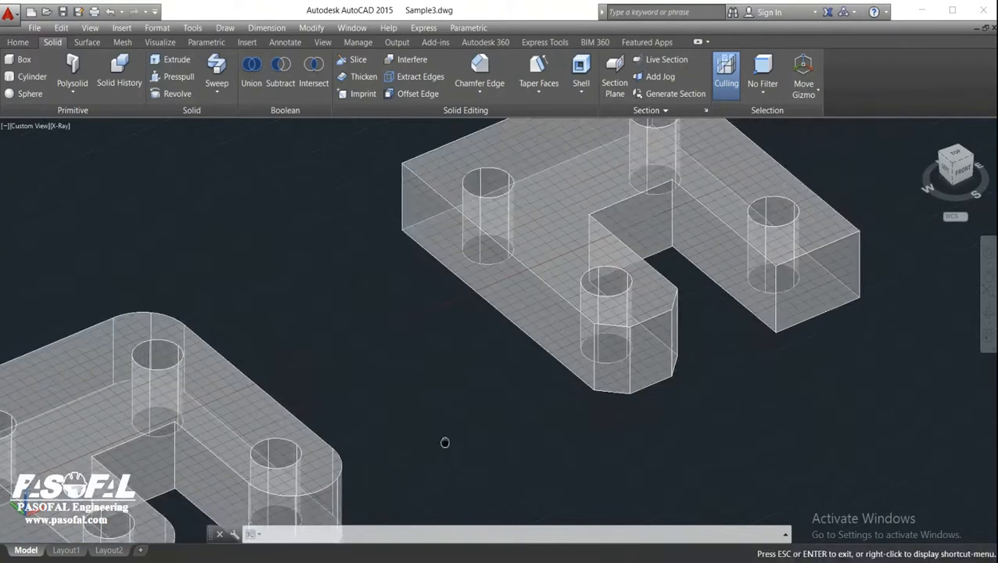
scroll(679, 361, up, 3)
click(492, 90)
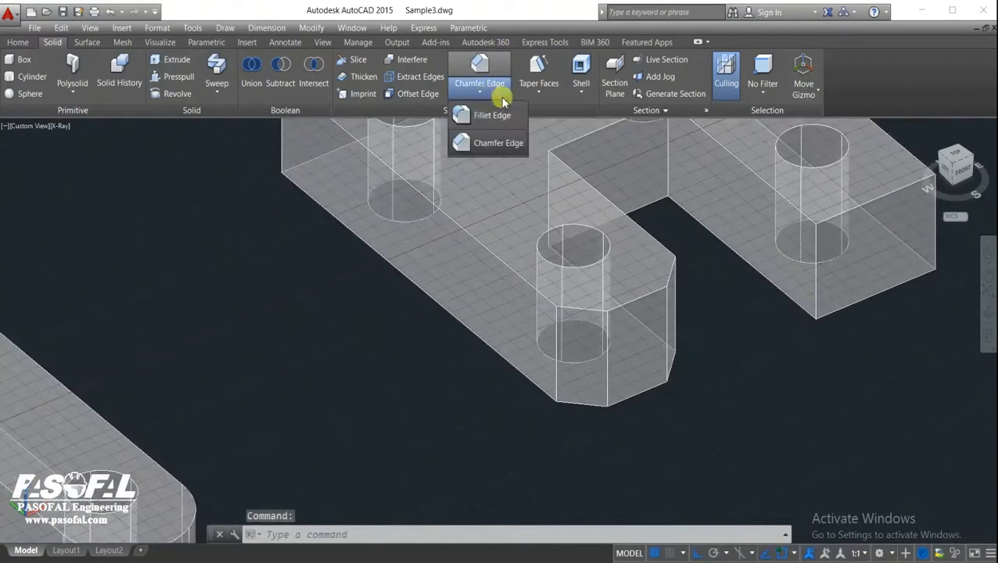
click(504, 143)
middle_drag(749, 274, 619, 281)
key(Return)
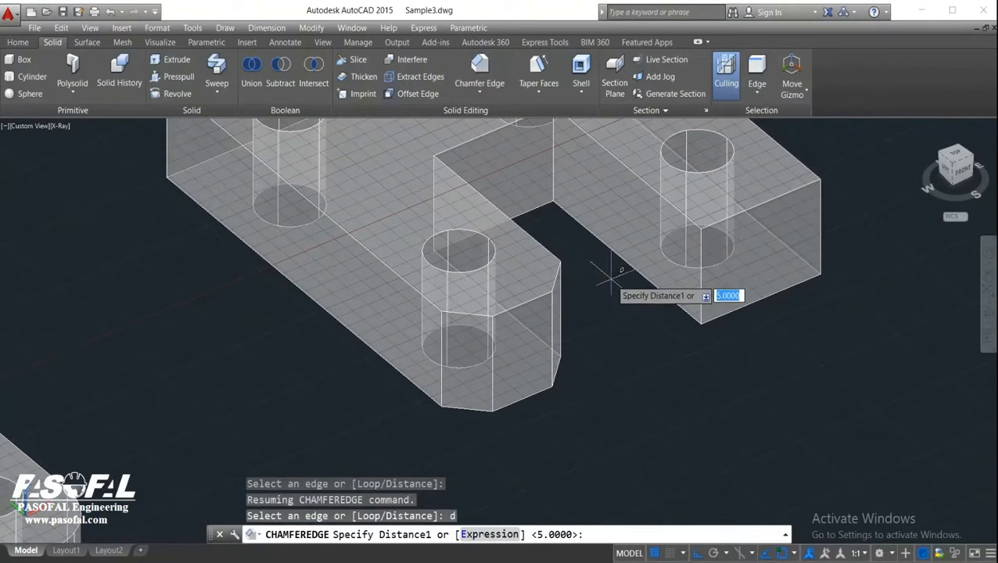
key(Return)
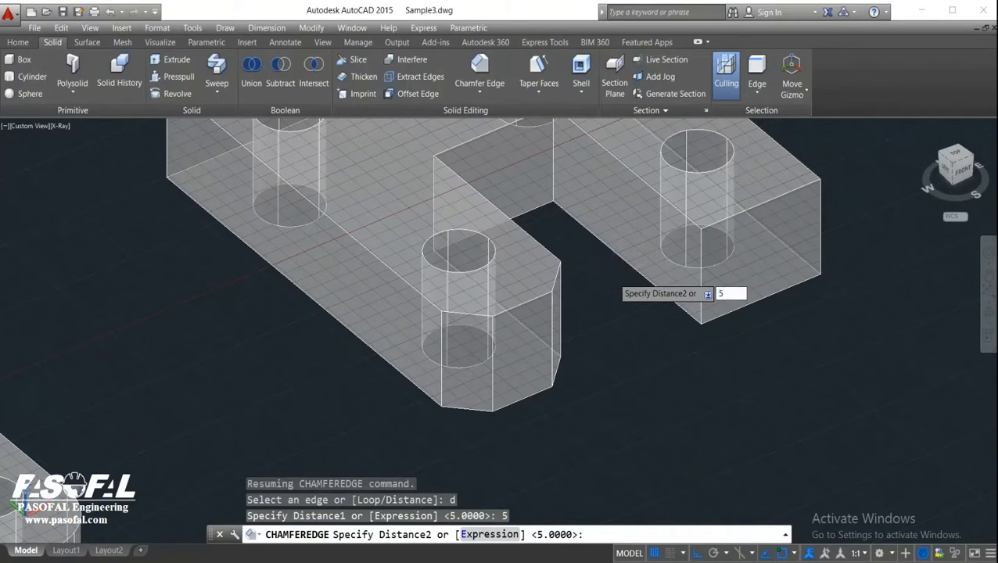
key(Return)
click(701, 301)
middle_drag(618, 281, 582, 324)
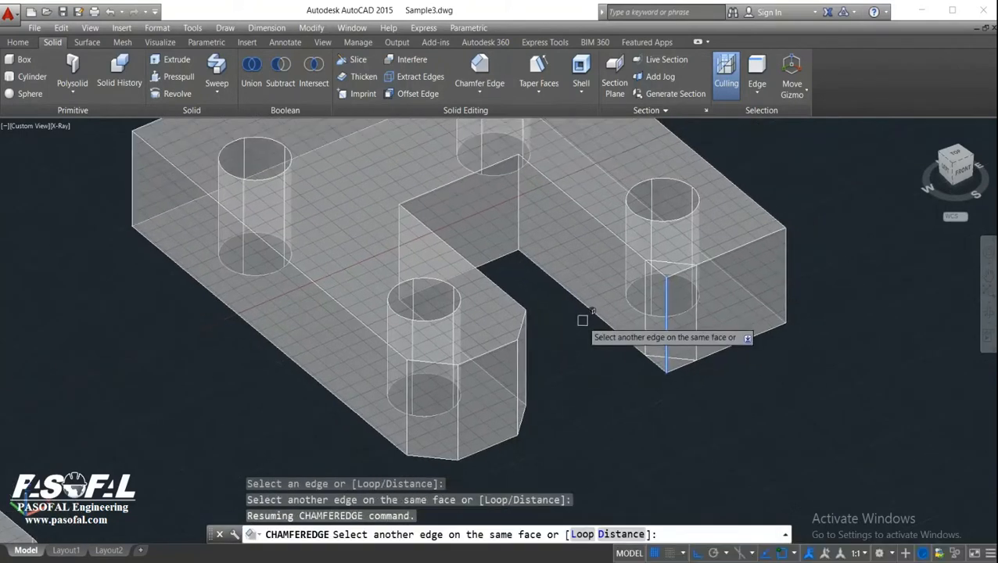
key(Return)
key(Return)
Chamfer the outer vertical end edge of the rear slotted plate's right arm at distances 5 and 5.
key(Return)
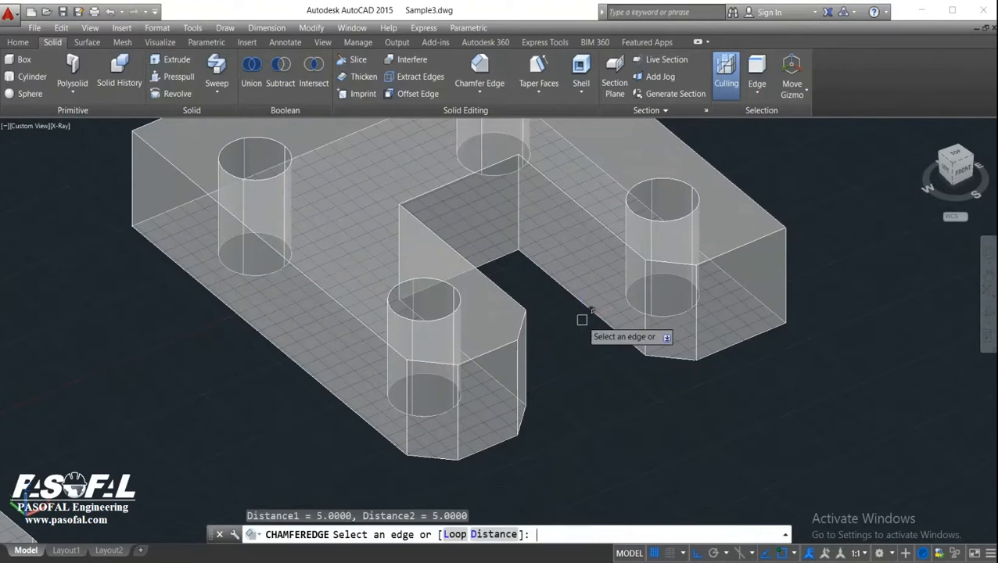
text(f)
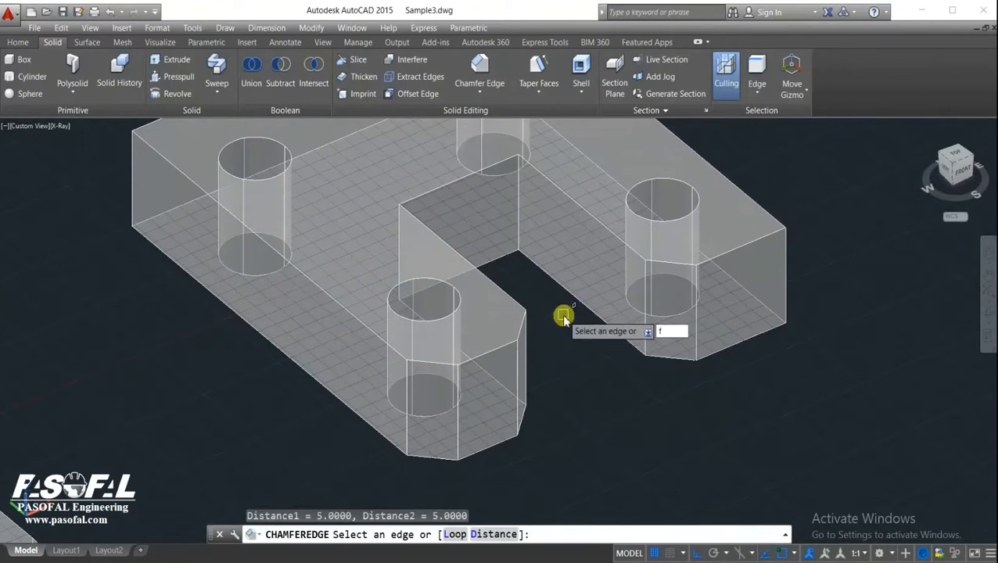
key(Return)
text(5)
key(Return)
text(5)
key(Return)
click(788, 274)
shift+middle_drag(791, 266, 692, 307)
key(Return)
key(Return)
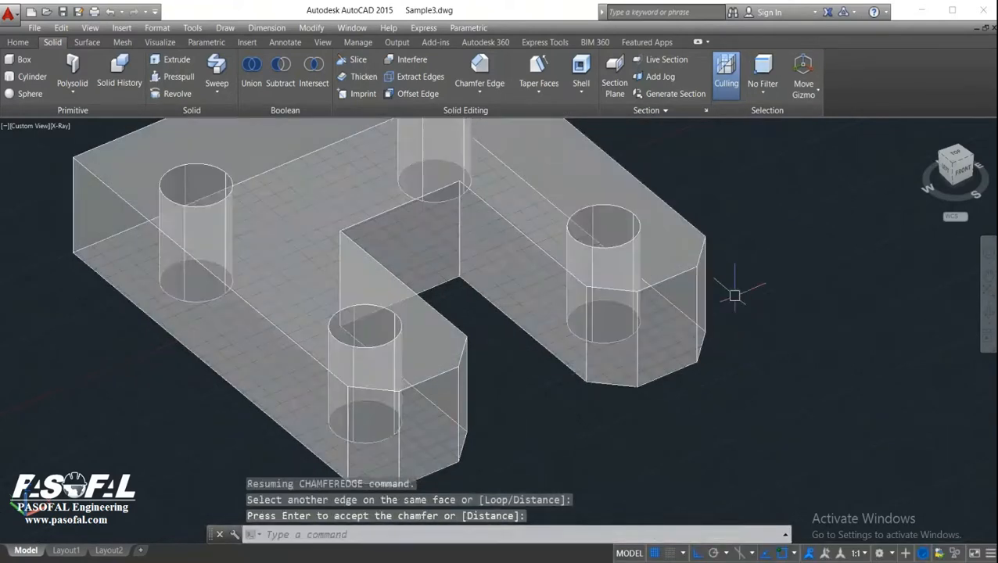
Chamfer the rear slotted plate's back vertical corner edge on the right-arm side at distances 5 and 5.
text(orbit)
key(Return)
drag(715, 297, 327, 319)
key(Escape)
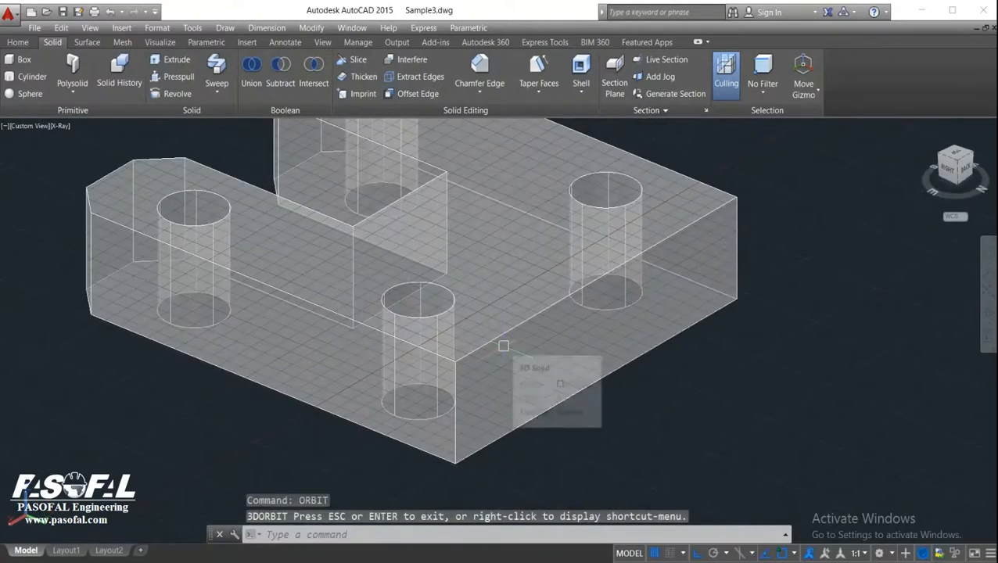
click(481, 91)
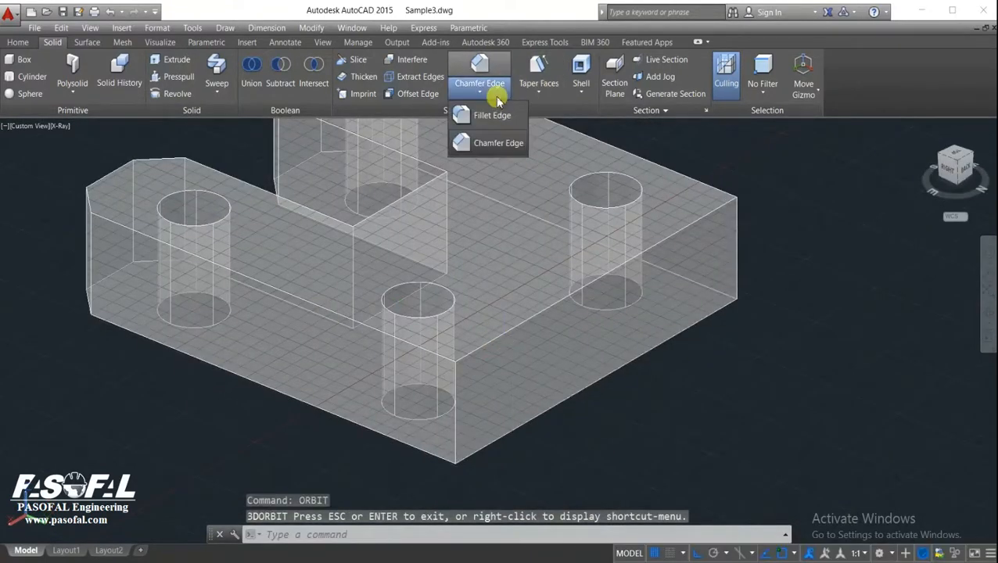
click(502, 138)
text(d)
key(Return)
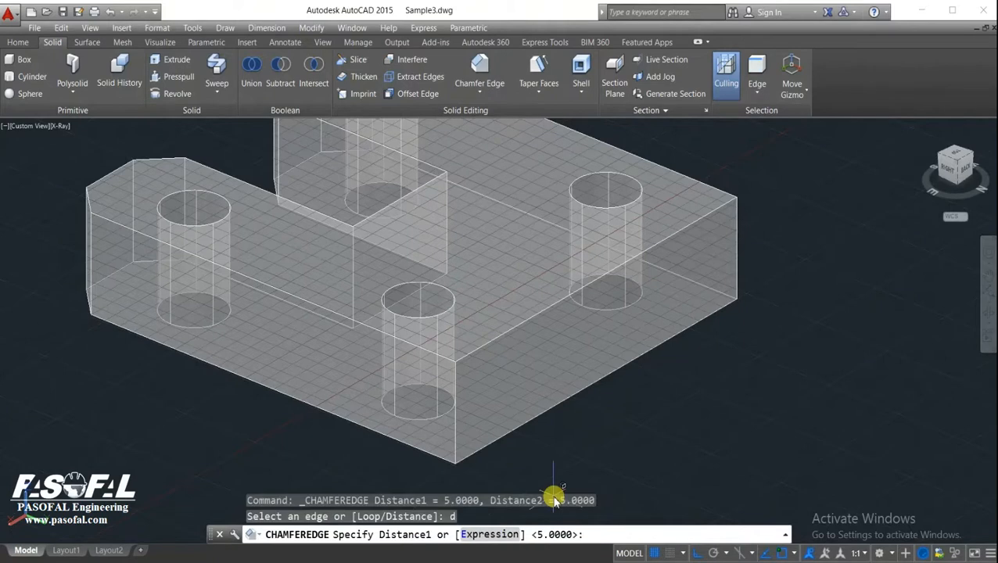
text(5)
key(Return)
key(Return)
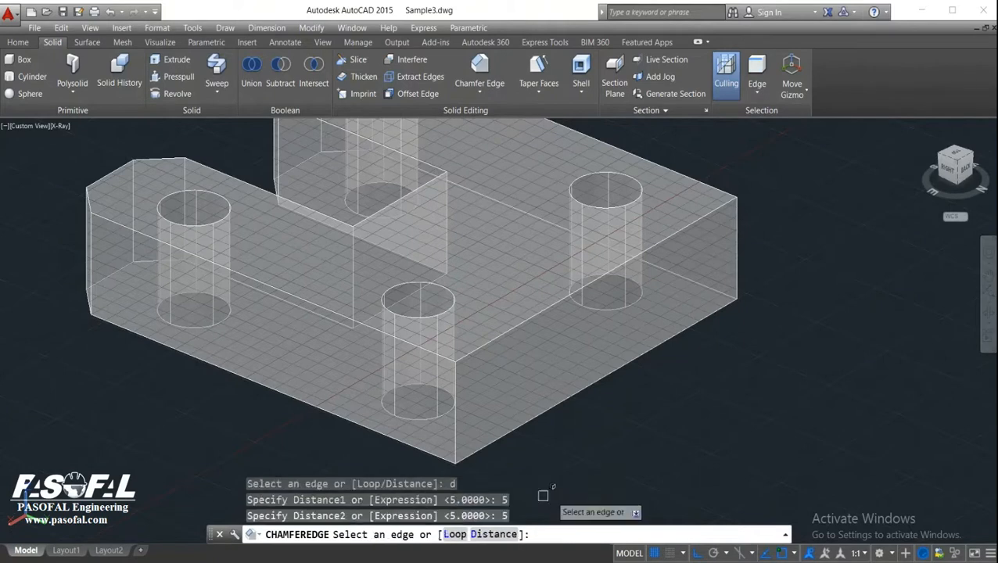
click(454, 439)
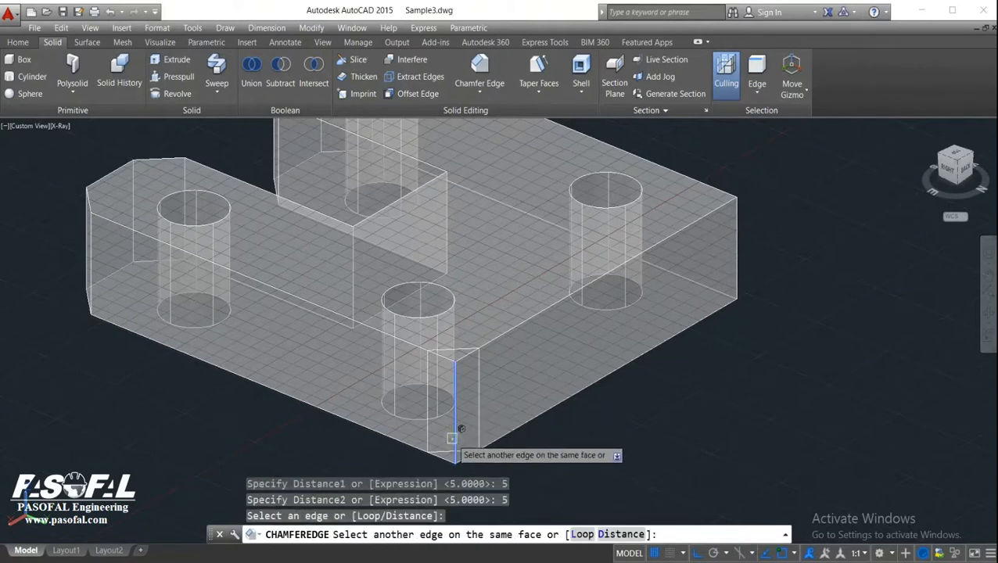
click(490, 423)
key(Return)
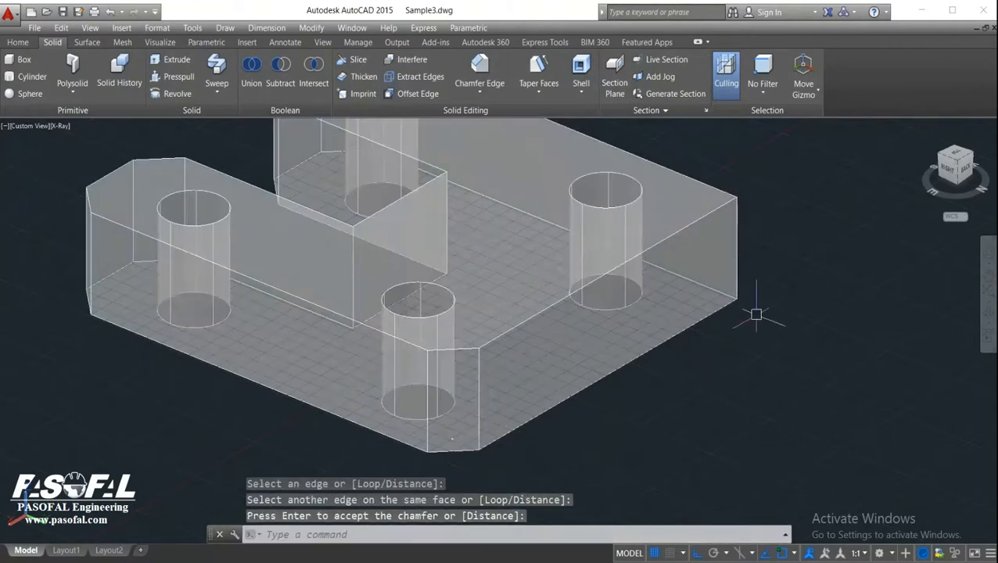
Chamfer the rear slotted plate's remaining back vertical corner edge, on the left-arm side, keeping the same distances.
text(cham)
key(Escape)
key(Escape)
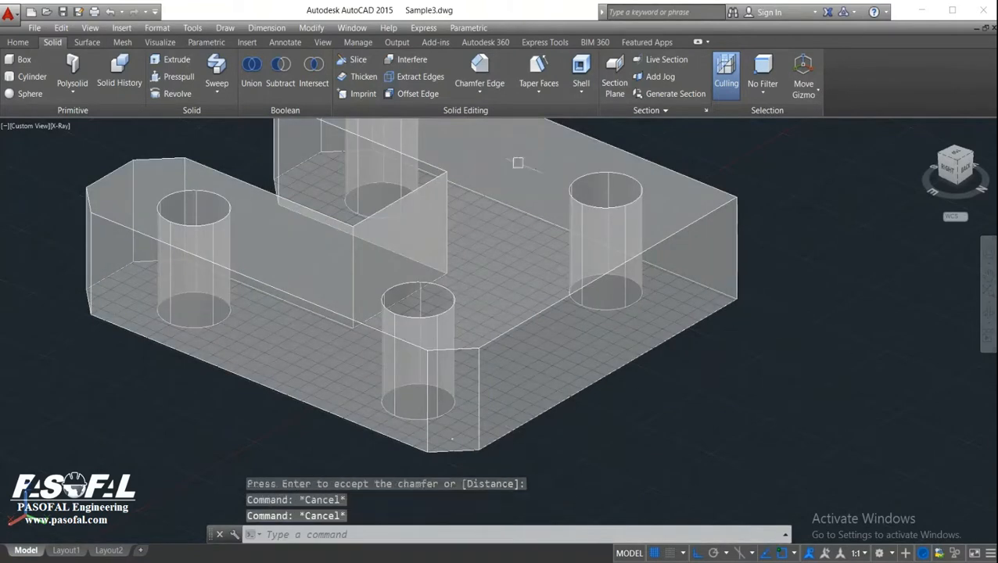
click(481, 90)
click(503, 142)
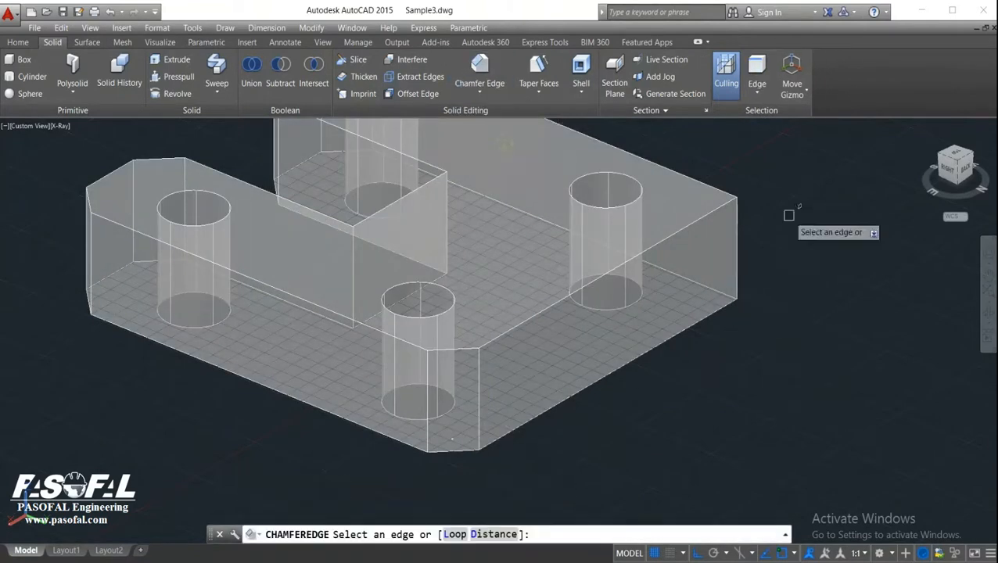
click(737, 248)
key(Return)
key(Return)
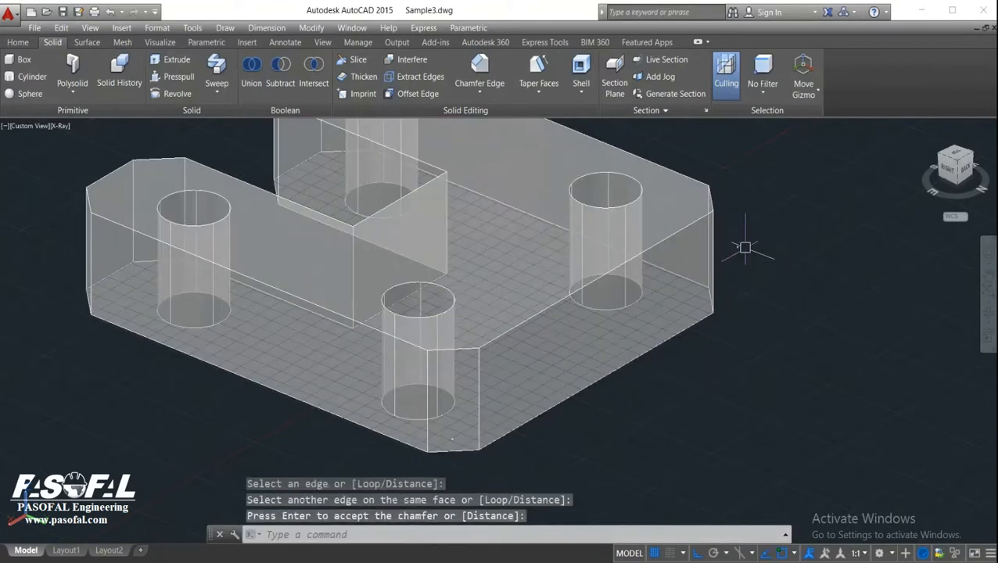
Chamfer the two inner vertical corner edges of the rear slotted plate's slot at distances 2.5 and 2.5.
key(Escape)
text(3dorbit)
key(Return)
drag(720, 247, 517, 323)
key(Escape)
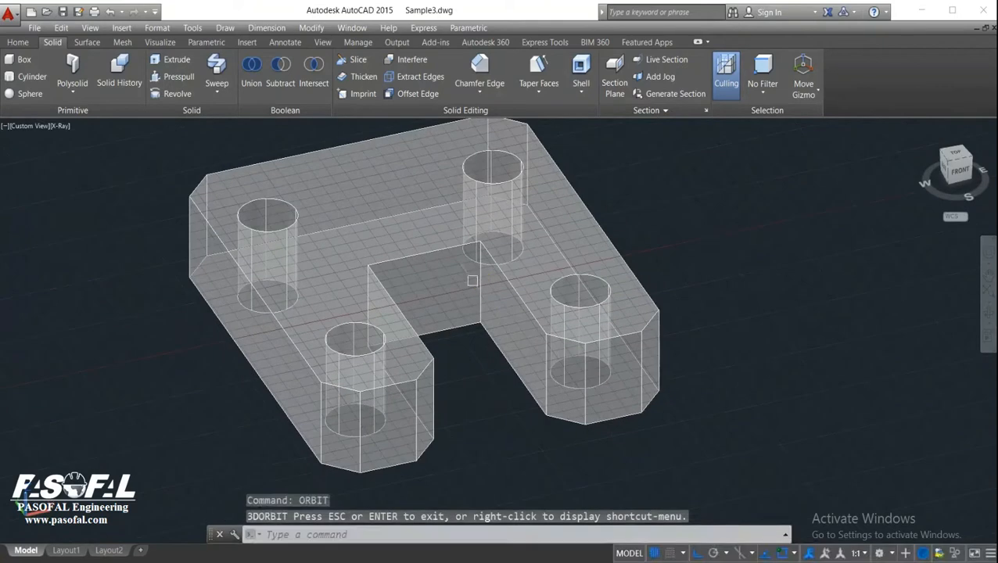
click(485, 88)
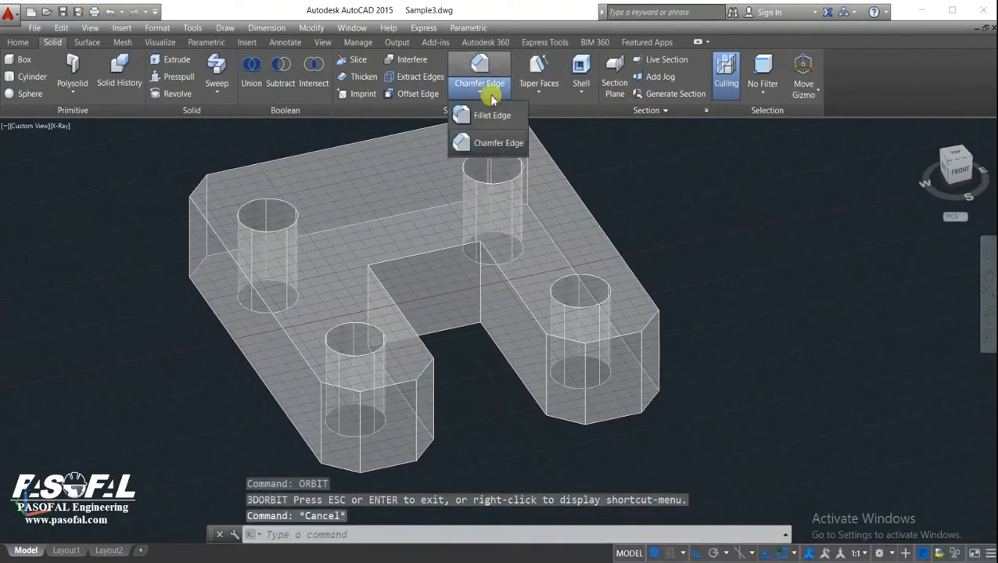
click(491, 145)
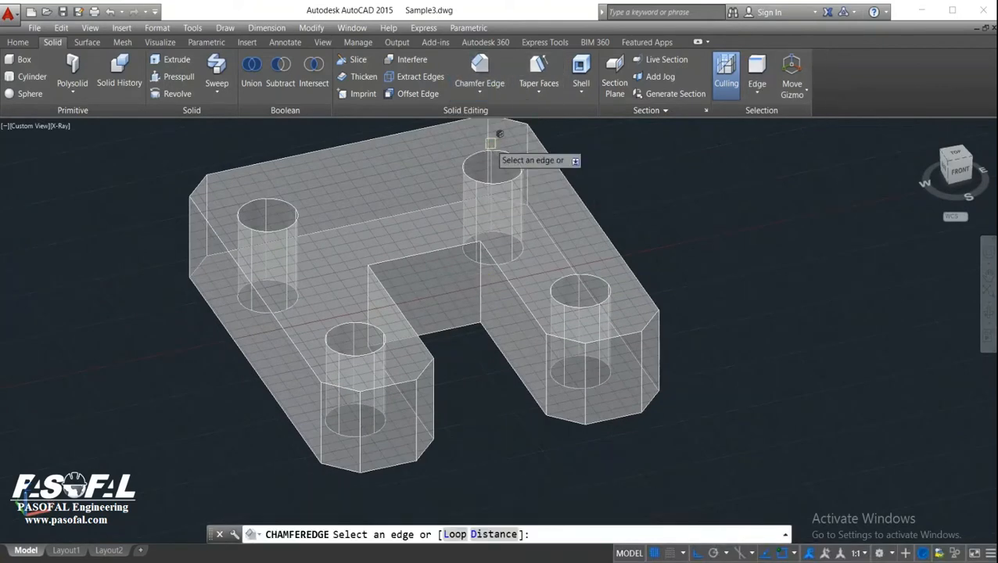
text(d)
key(Return)
text(2.5)
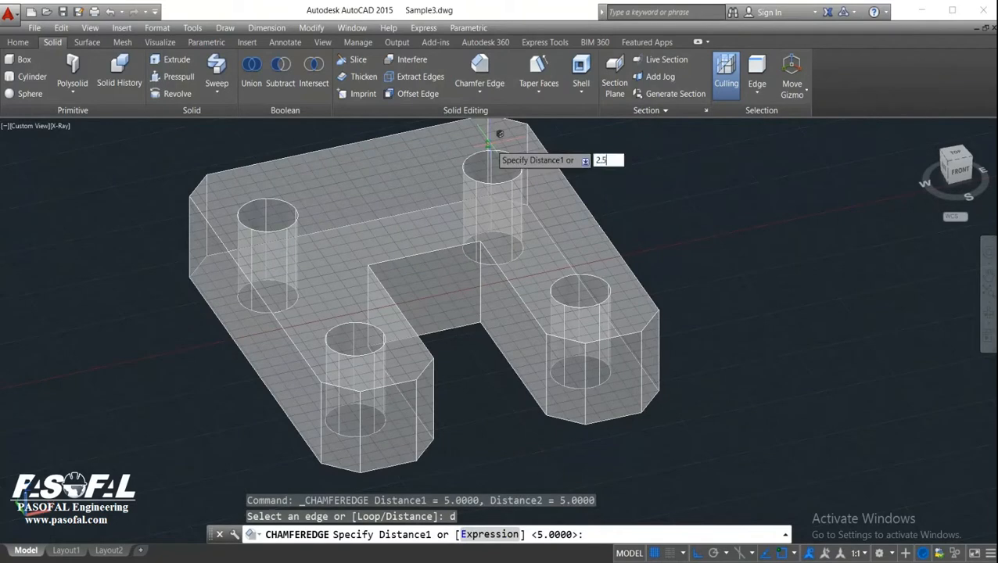
key(Return)
text(2.5)
key(Return)
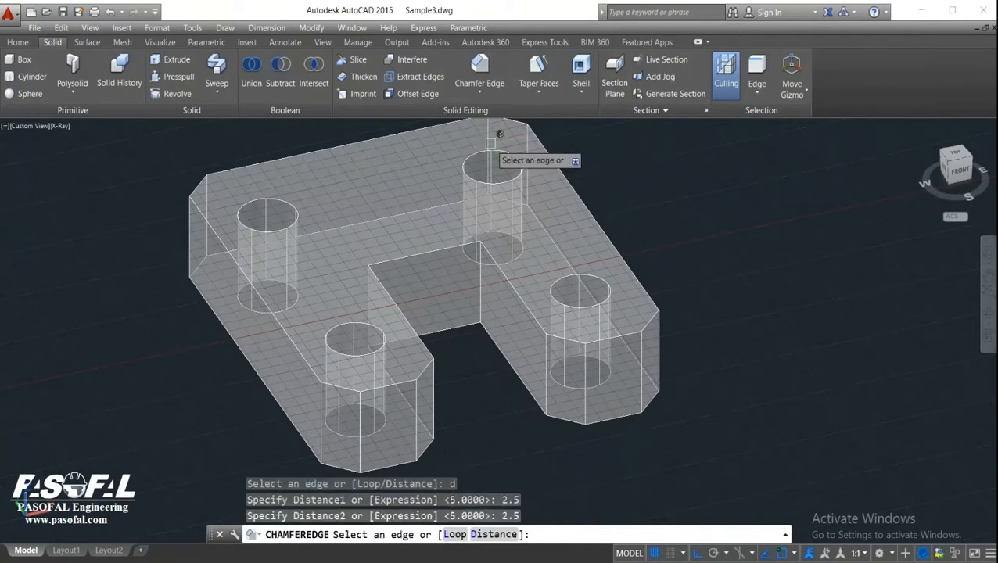
scroll(481, 283, up, 3)
click(483, 283)
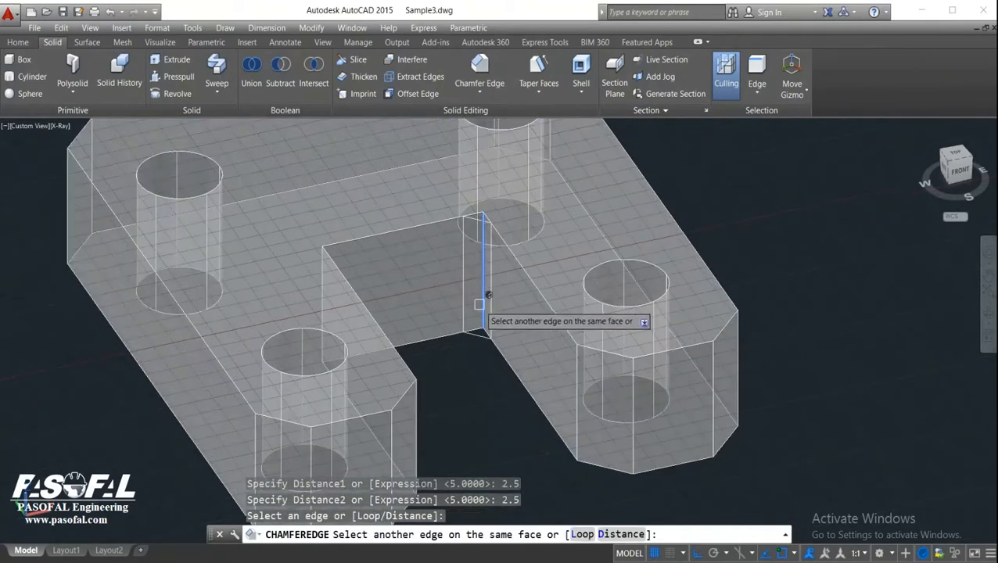
shift+middle_drag(491, 274, 331, 273)
click(328, 270)
key(Return)
scroll(553, 357, down, 2)
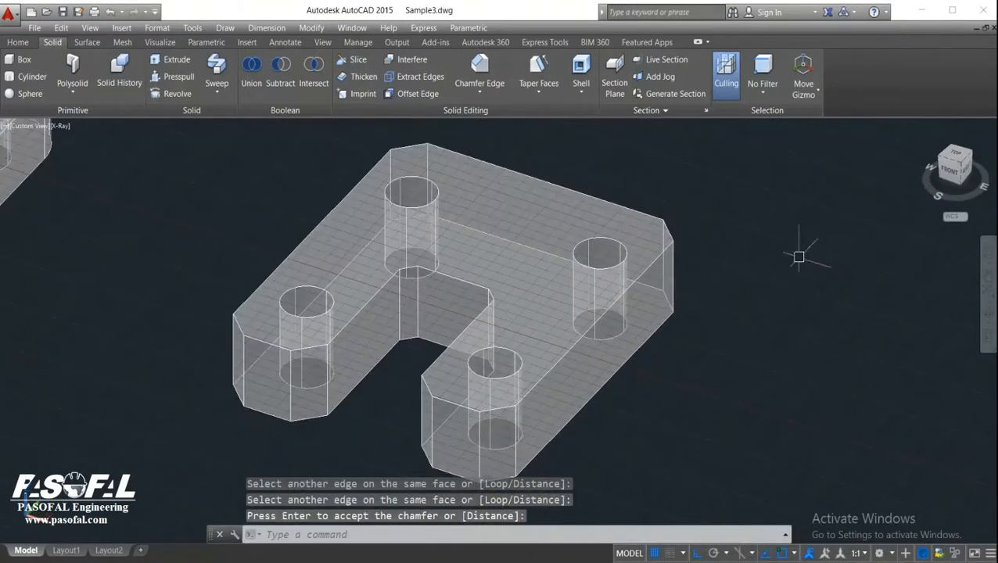
click(923, 131)
key(Return)
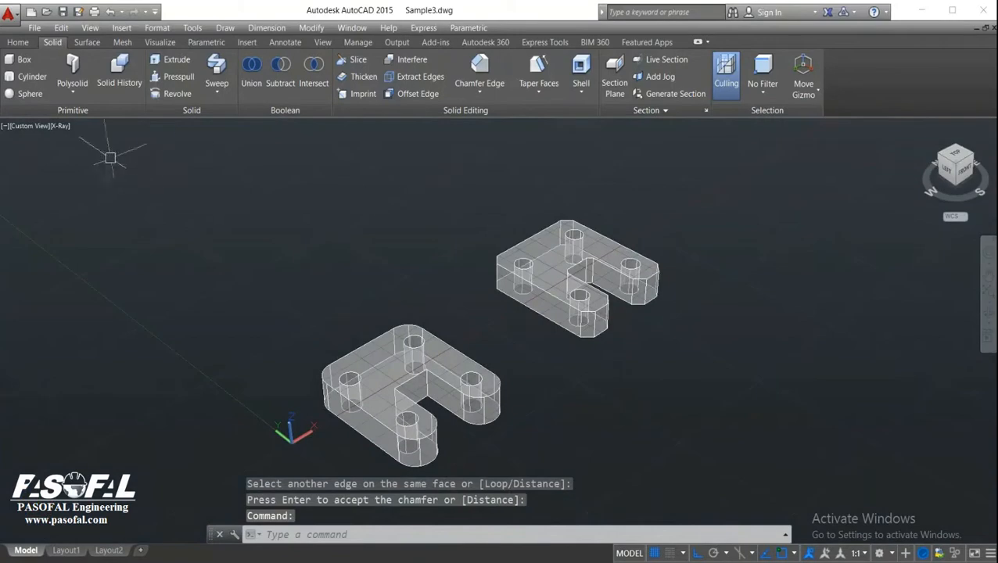
Display both slotted plates in the Realistic visual style.
click(63, 126)
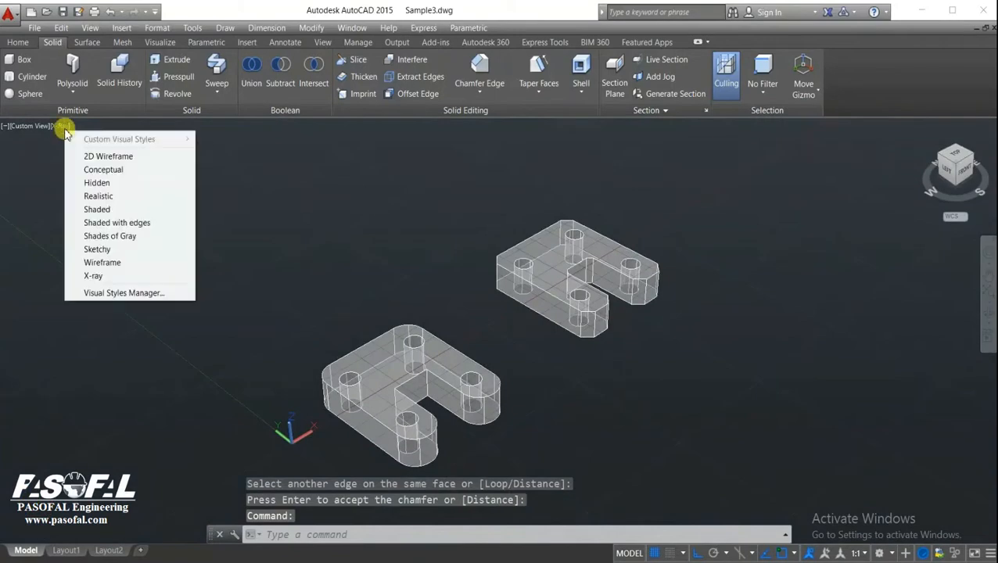
click(115, 196)
scroll(590, 356, up, 3)
scroll(619, 392, down, 2)
Inspect the two finished plates from the top view and the front view.
click(960, 158)
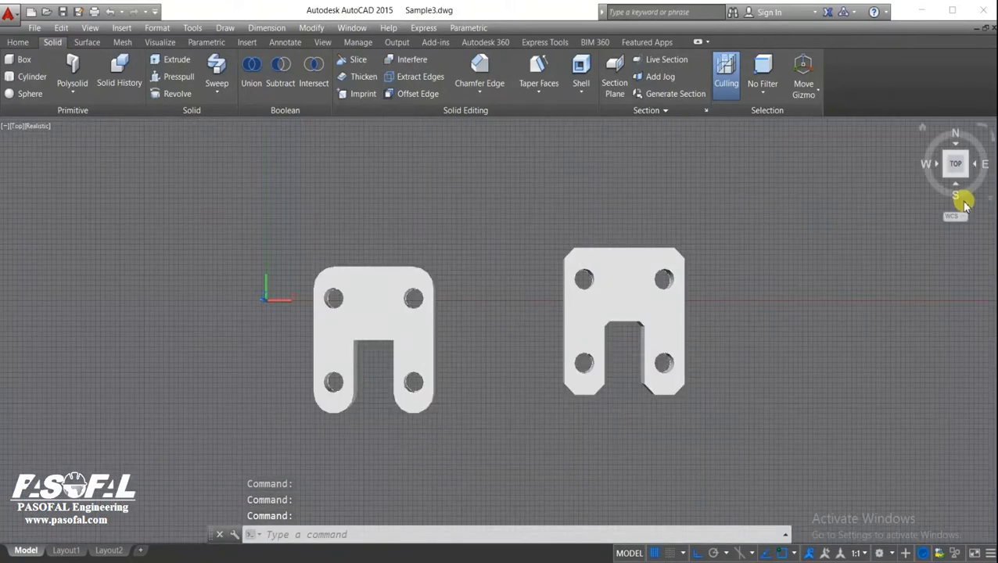
click(957, 188)
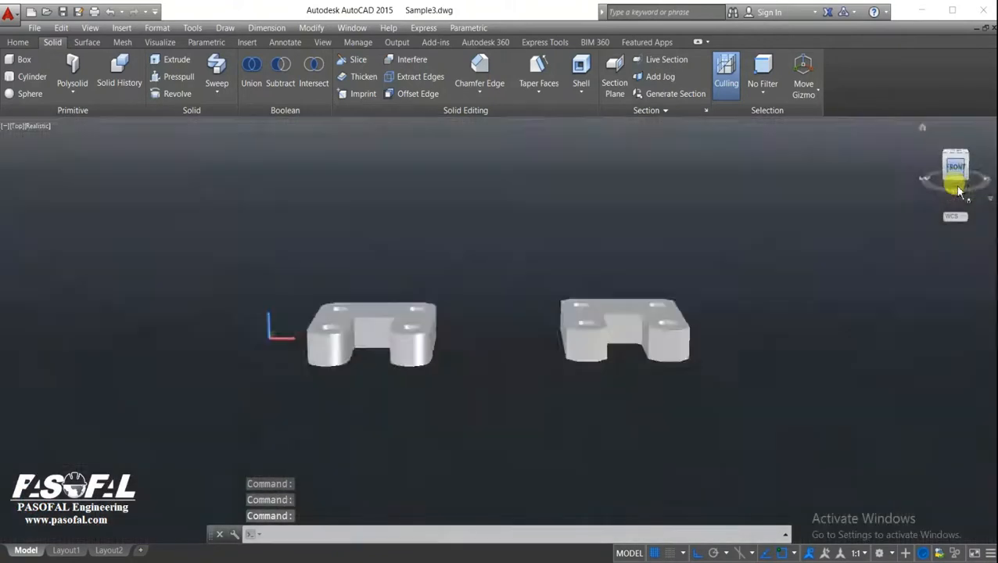
middle_drag(691, 333, 643, 374)
Try the 2D Wireframe and Sketchy visual styles on the front view, and restore the Realistic style.
click(43, 127)
click(56, 153)
click(62, 127)
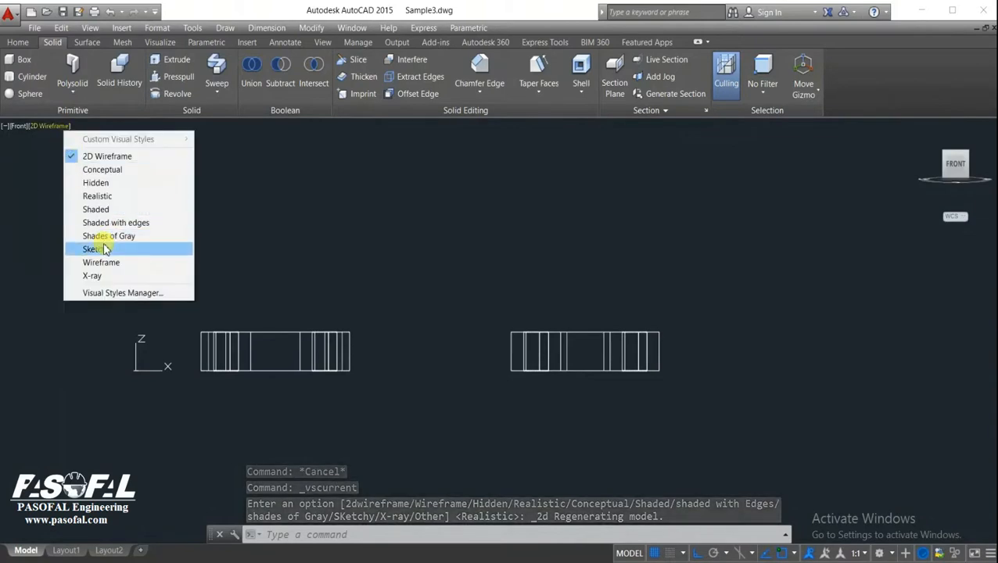
click(105, 248)
click(43, 127)
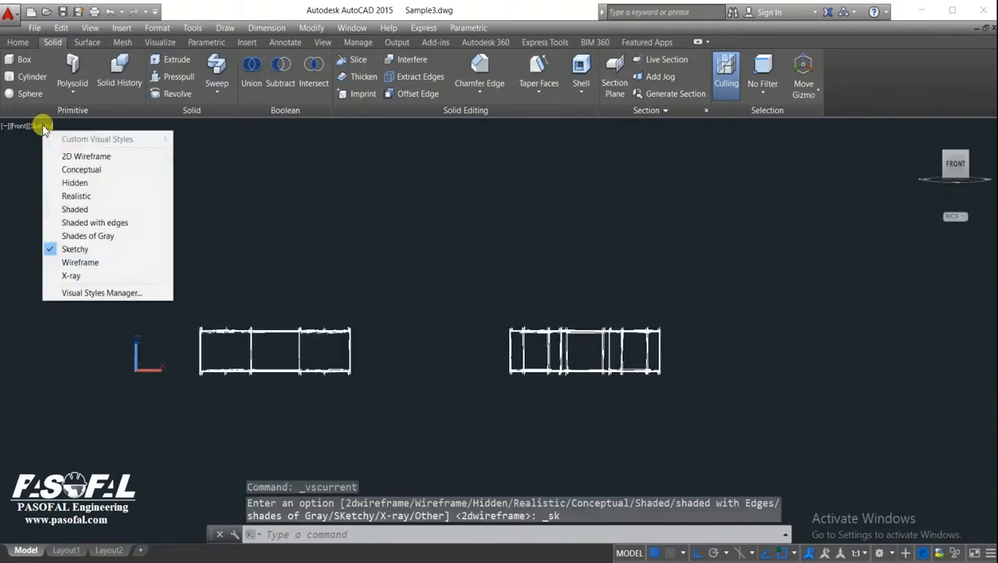
click(72, 192)
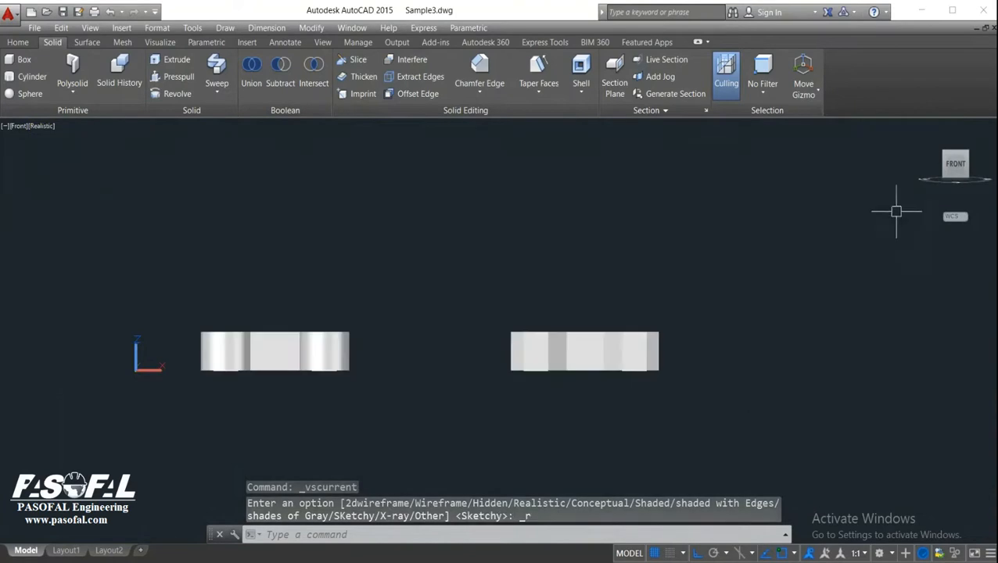
Inspect the plates from the right, back and left sides, and return to the home isometric view.
click(975, 166)
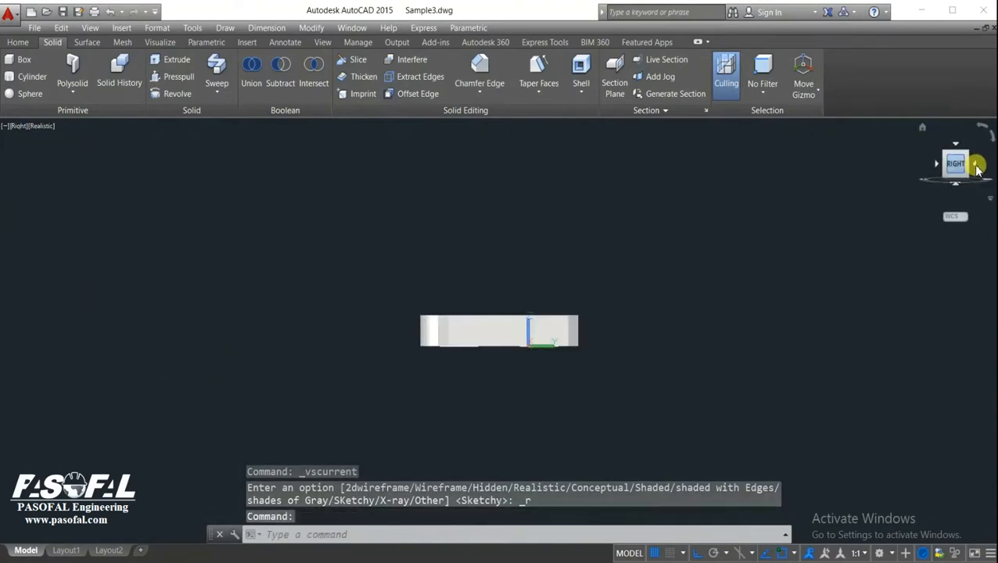
click(976, 167)
click(975, 166)
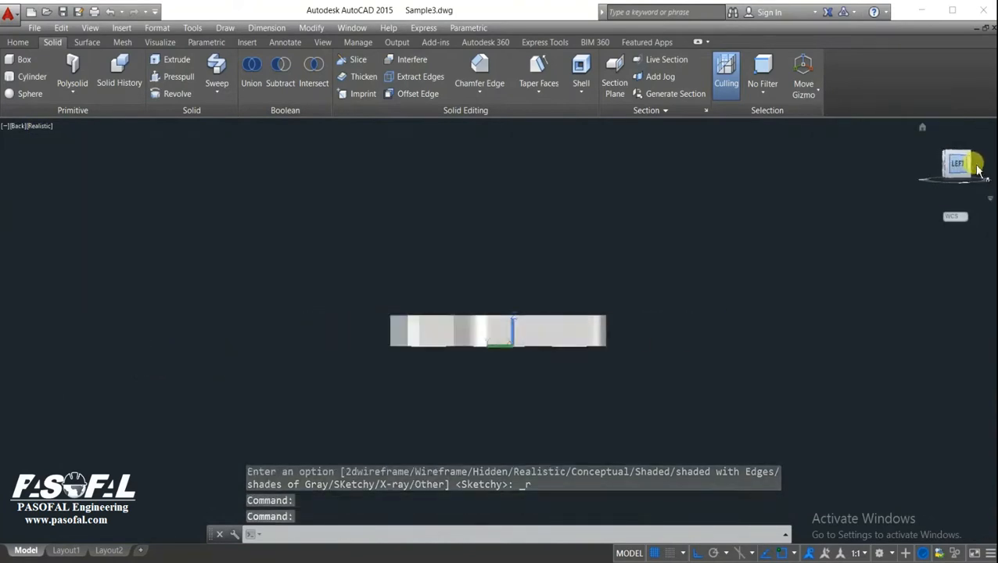
click(922, 131)
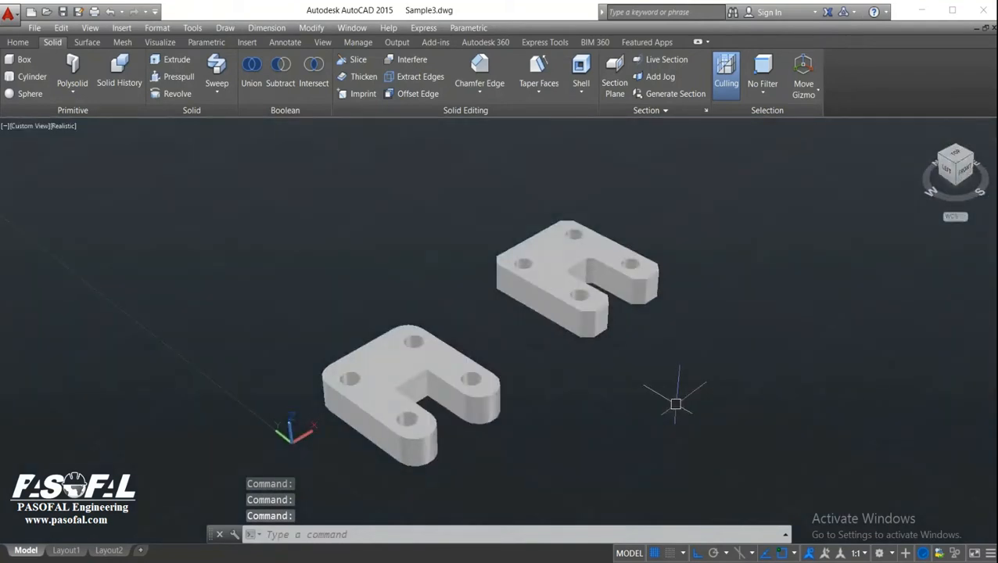
scroll(551, 328, up, 3)
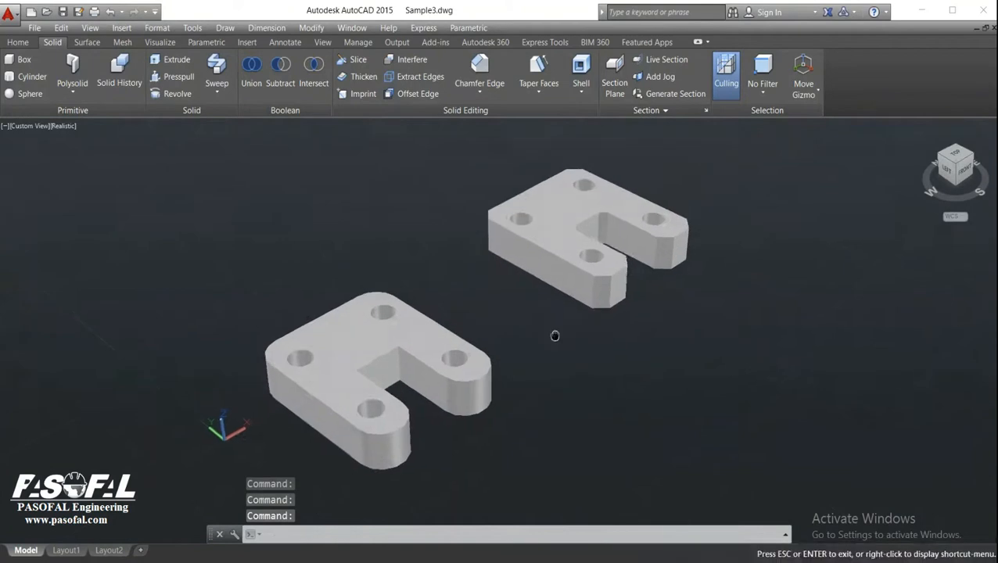